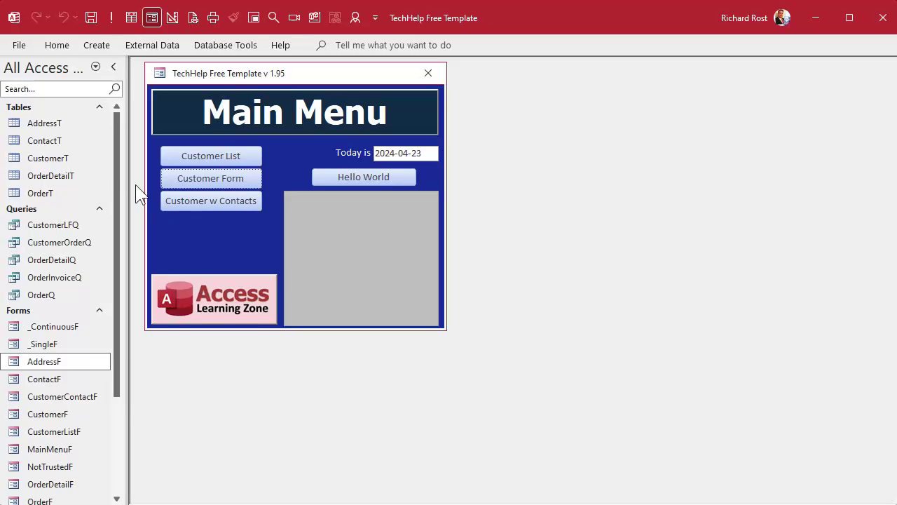
- Examine the address fields stored in the CustomerT and AddressT tables, closing each table after viewing it
double_click(56, 158)
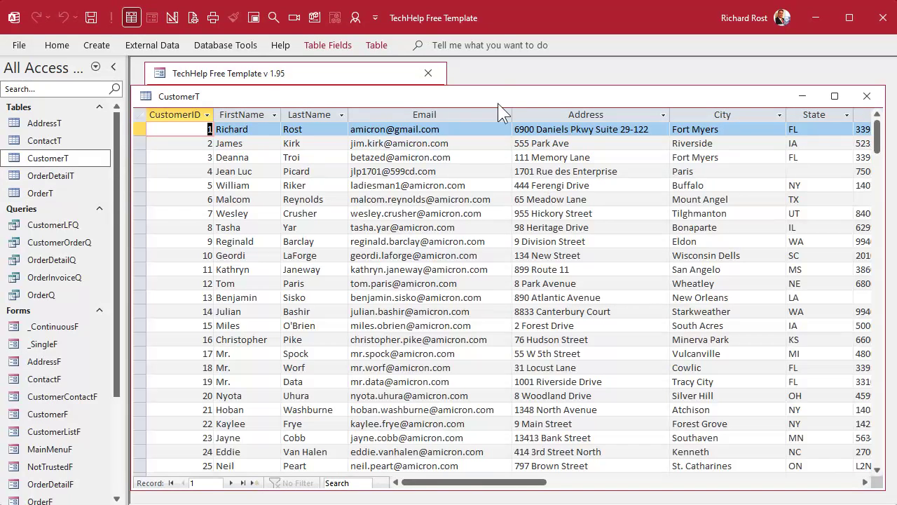
left_click_drag(571, 114, 731, 110)
left_click(867, 96)
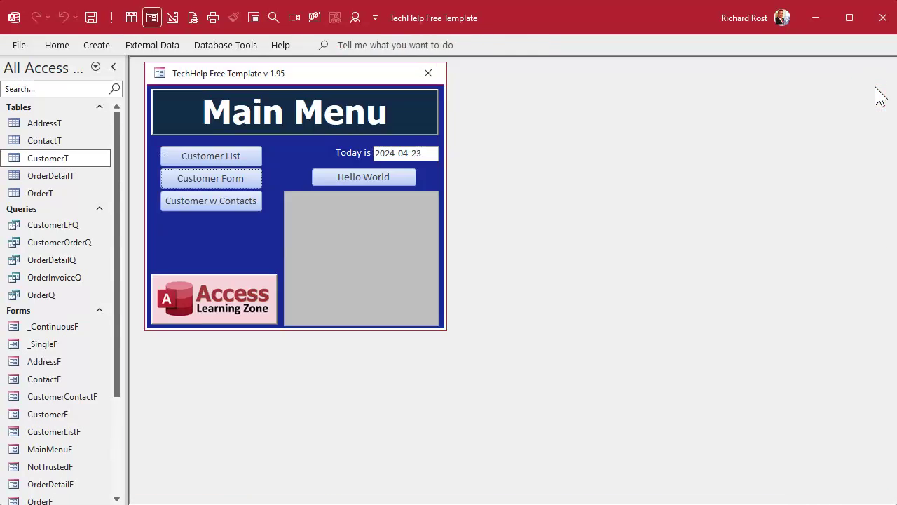
left_click(44, 125)
double_click(44, 125)
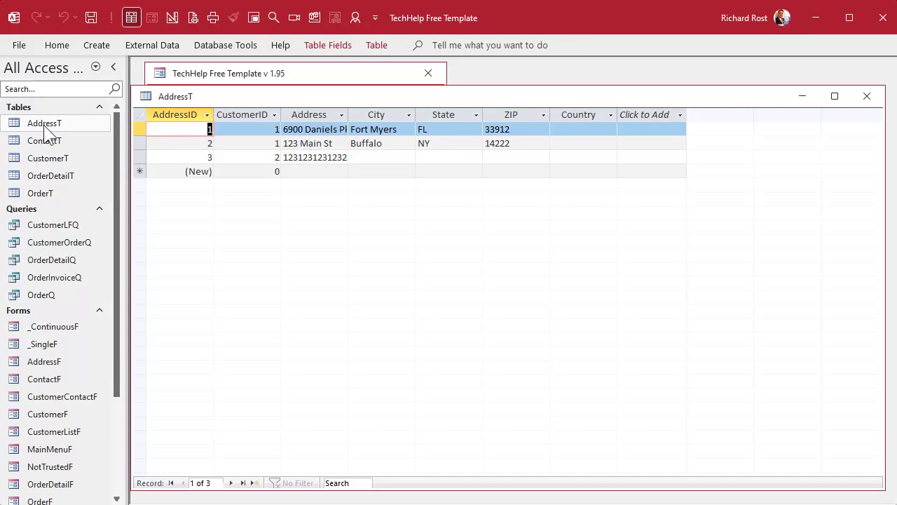
left_click(867, 96)
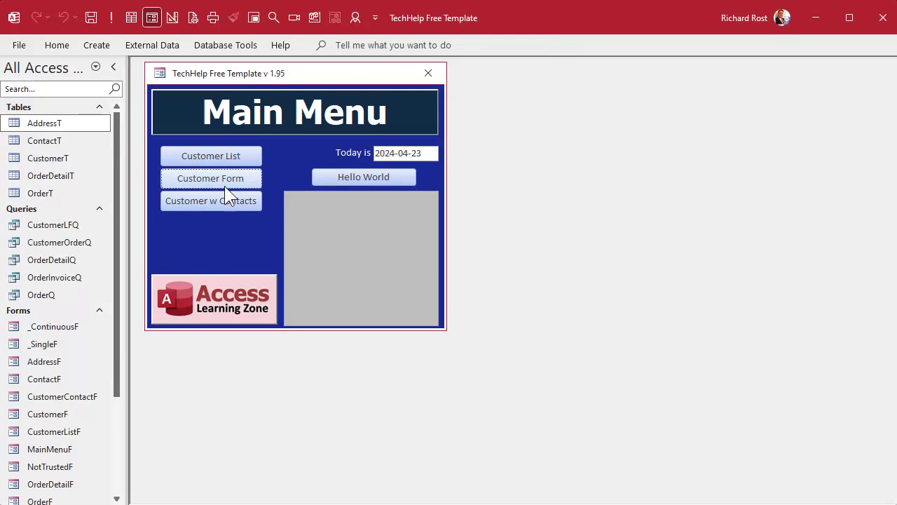
- Examine the address subform on the customer form, then close the form
left_click(209, 183)
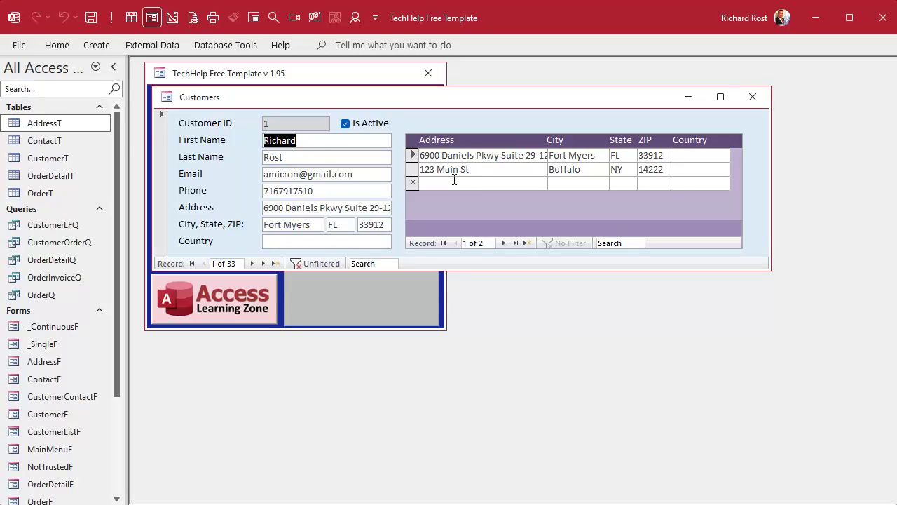
left_click(72, 127)
left_click(753, 97)
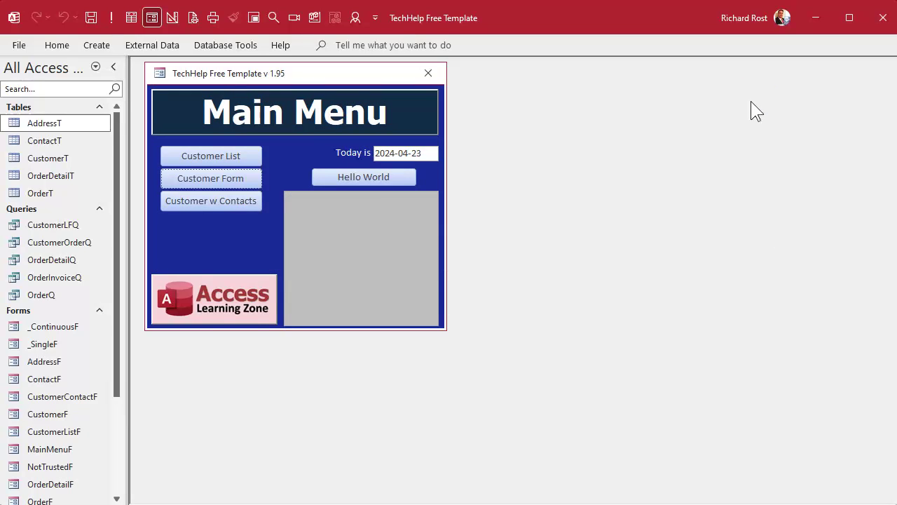
- Design a new table with an AutoNumber field AddressTypeID and a Short Text field Description
left_click(98, 46)
left_click(108, 83)
type("Address")
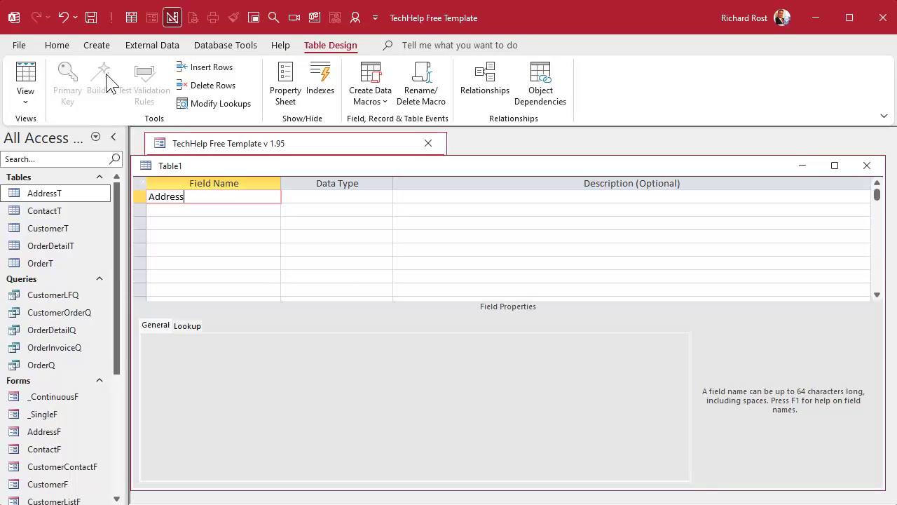
type("TypeID")
key("Tab")
key("Tab")
key("Tab")
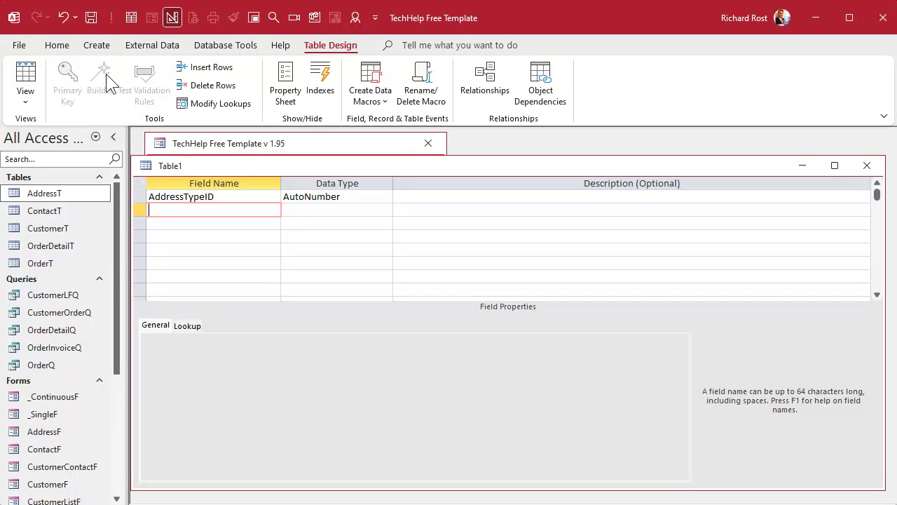
type("Description")
key("Tab")
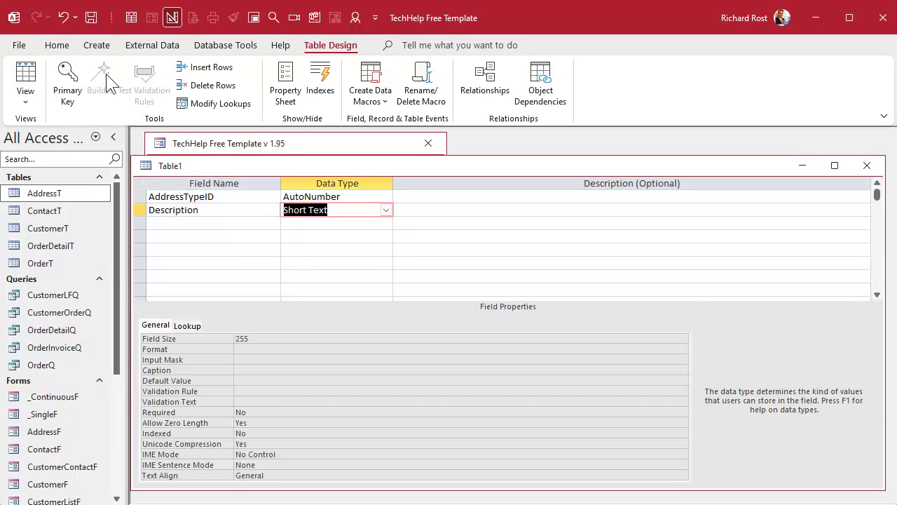
key("Tab")
key("Tab")
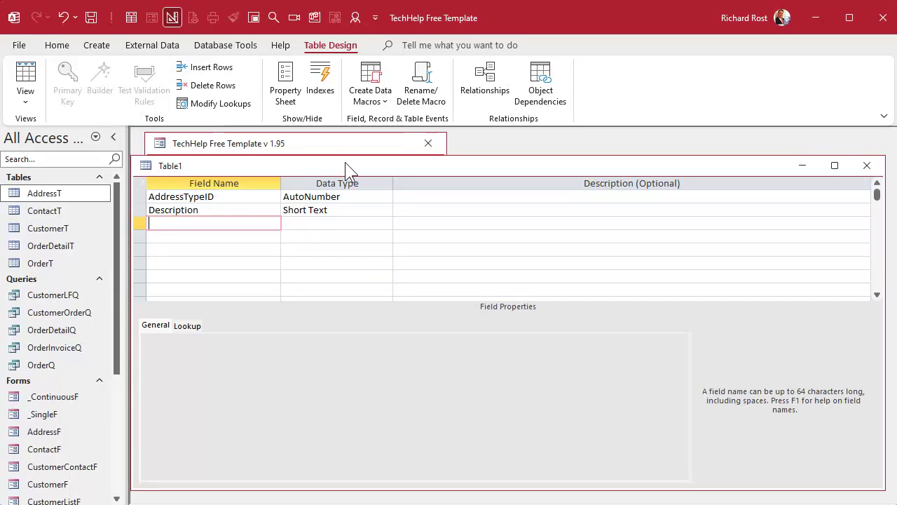
- Save the new table as AddressTypeT with a primary key on AddressTypeID, and close it
key("ctrl+s")
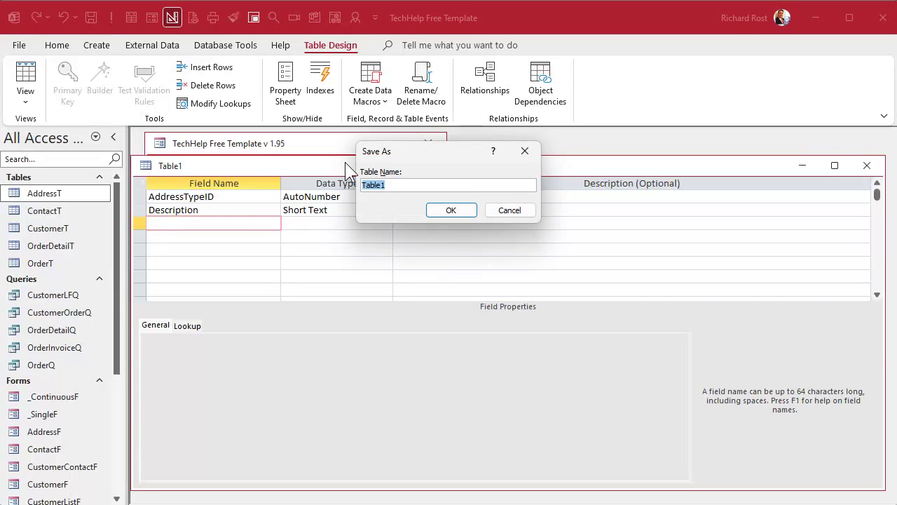
type("AddressTypeT")
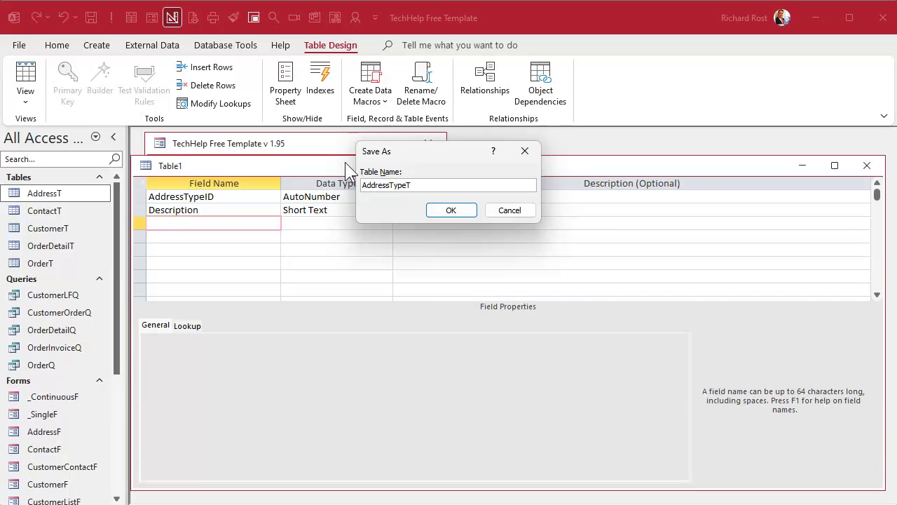
key("Return")
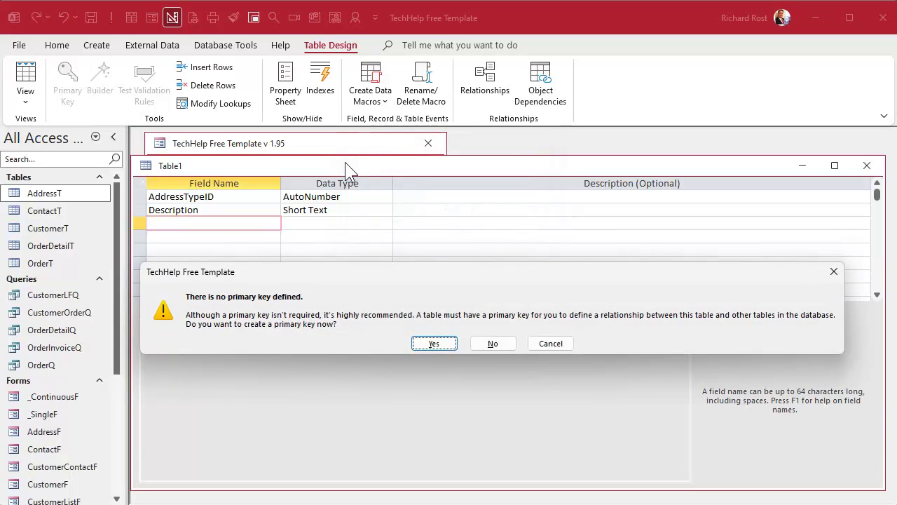
left_click(452, 348)
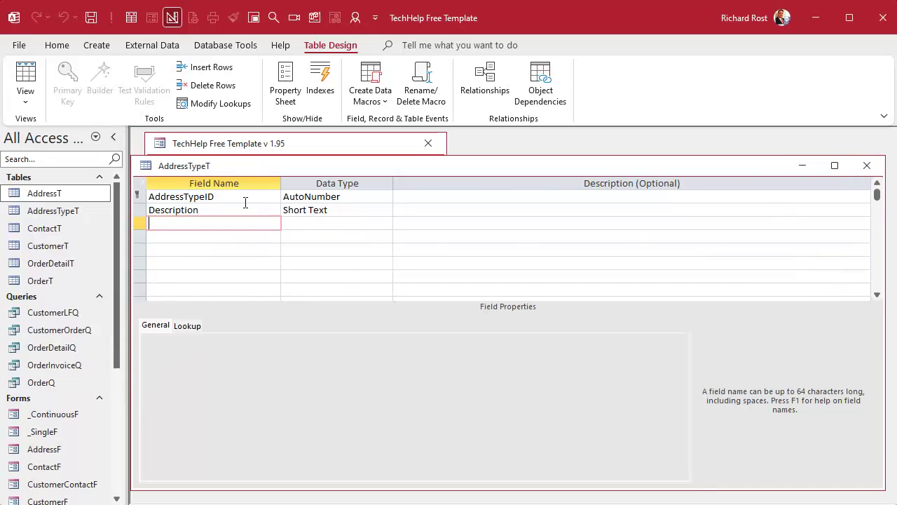
left_click(143, 200)
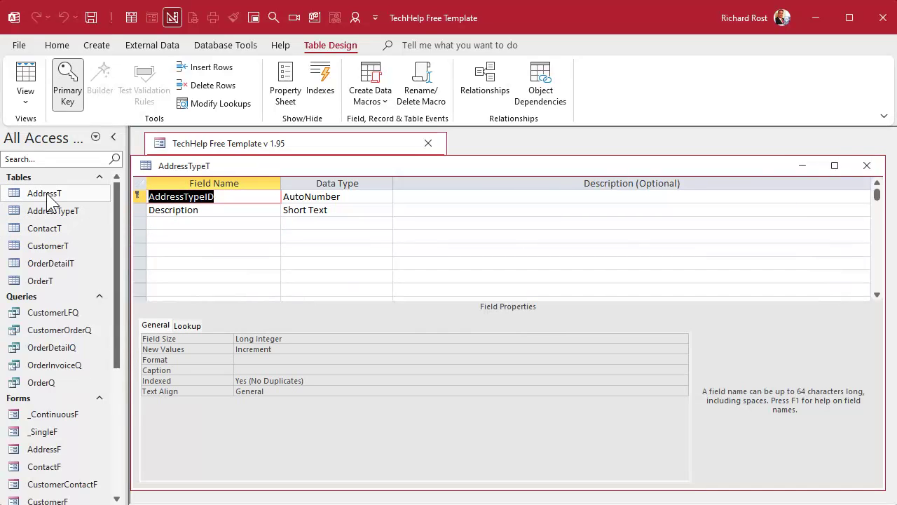
left_click(867, 166)
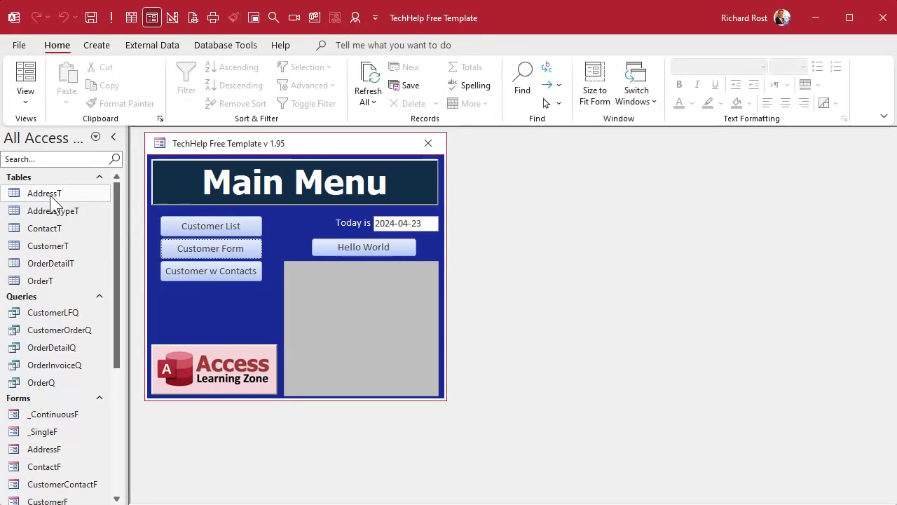
- Add a Number field named AddressTypeID to the design of the AddressT table
right_click(52, 195)
left_click(103, 226)
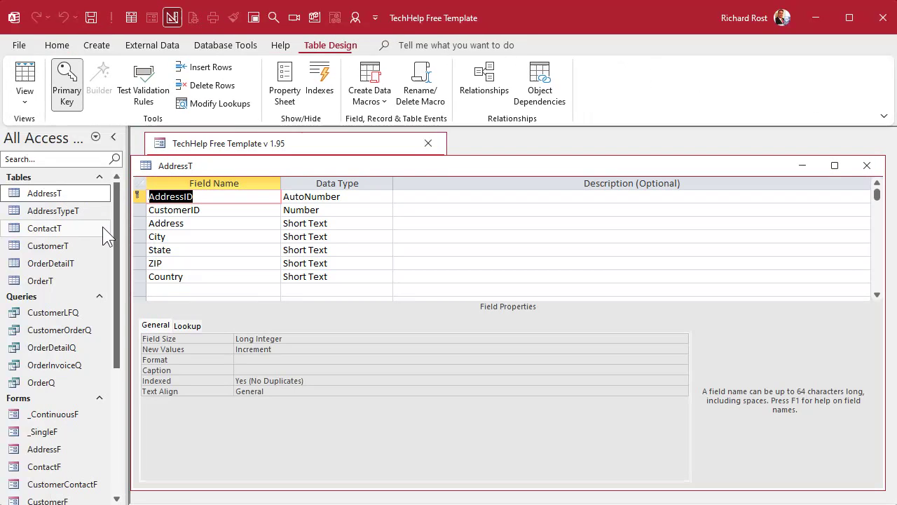
left_click(197, 291)
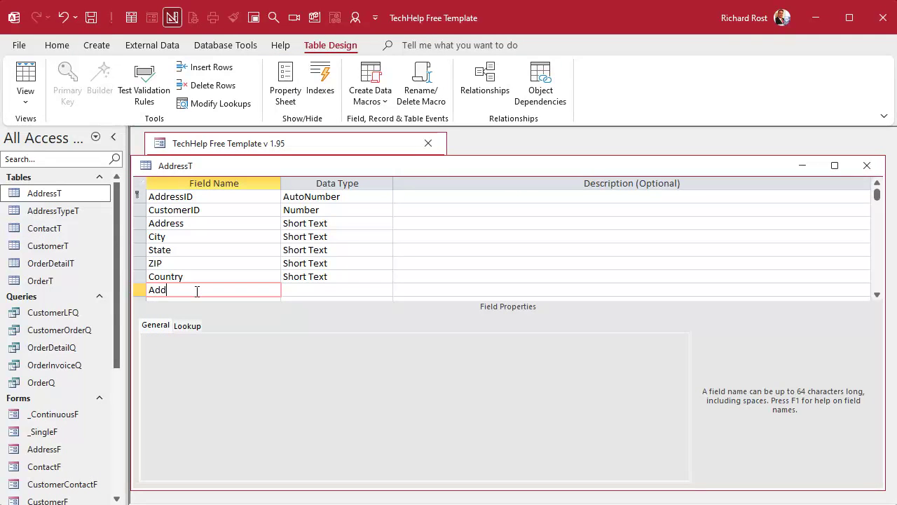
key("Tab")
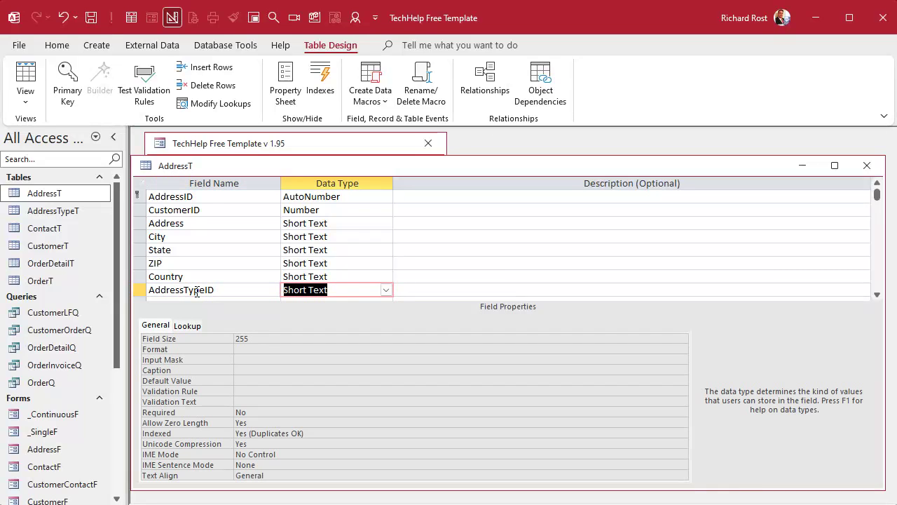
type("number")
key("Tab")
key("Tab")
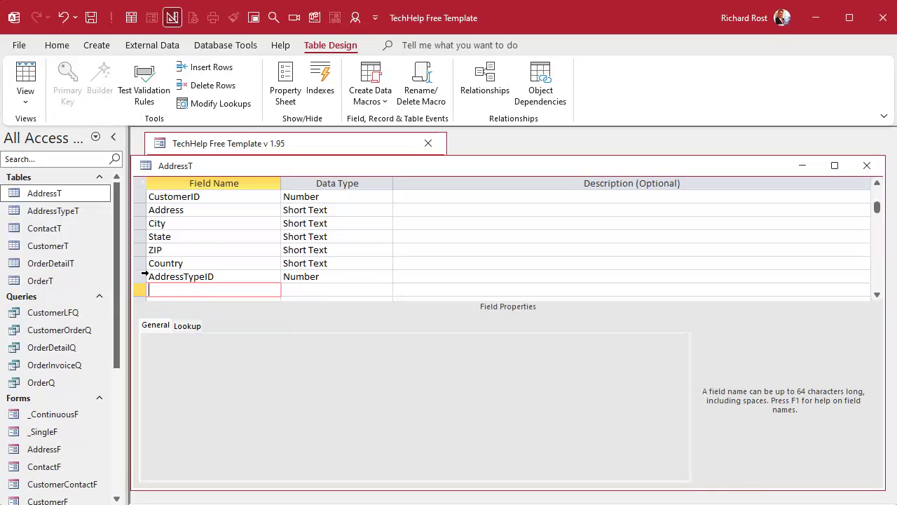
- Move the AddressTypeID field directly below CustomerID in AddressT, and close the table design
left_click(142, 276)
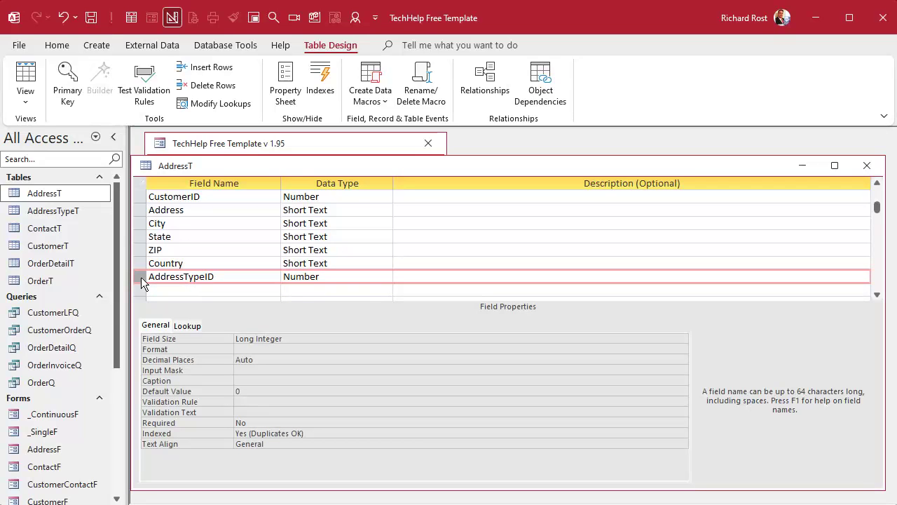
left_click_drag(140, 276, 135, 218)
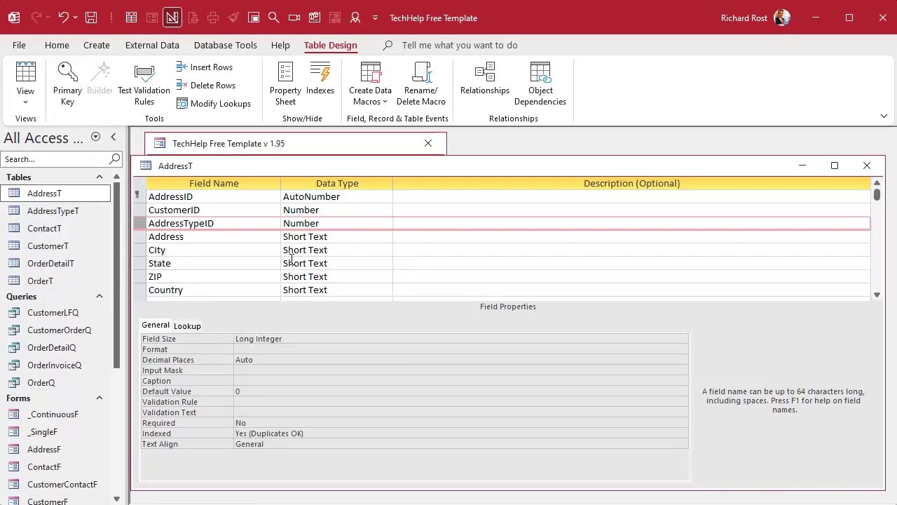
left_click(246, 197)
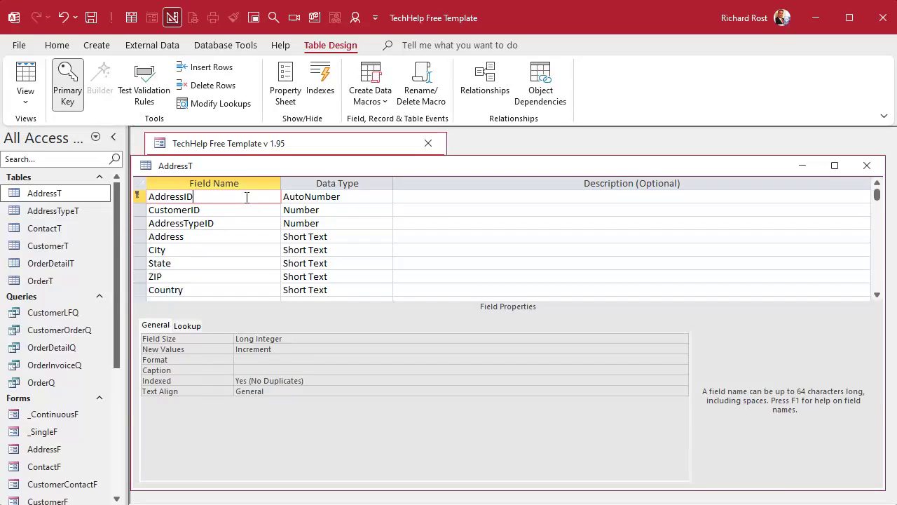
left_click(246, 210)
left_click(246, 222)
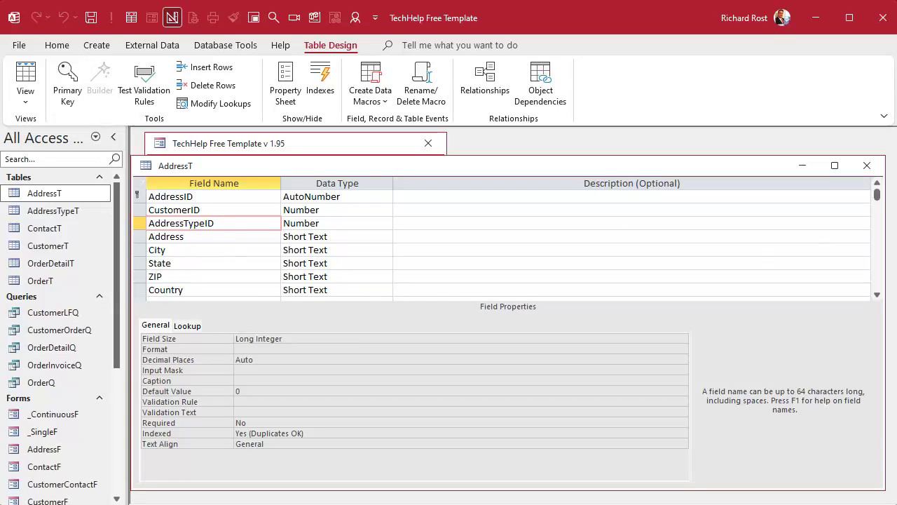
left_click(867, 166)
- Check the address list on the customer form, and open the AddressF form in Design view
left_click(228, 249)
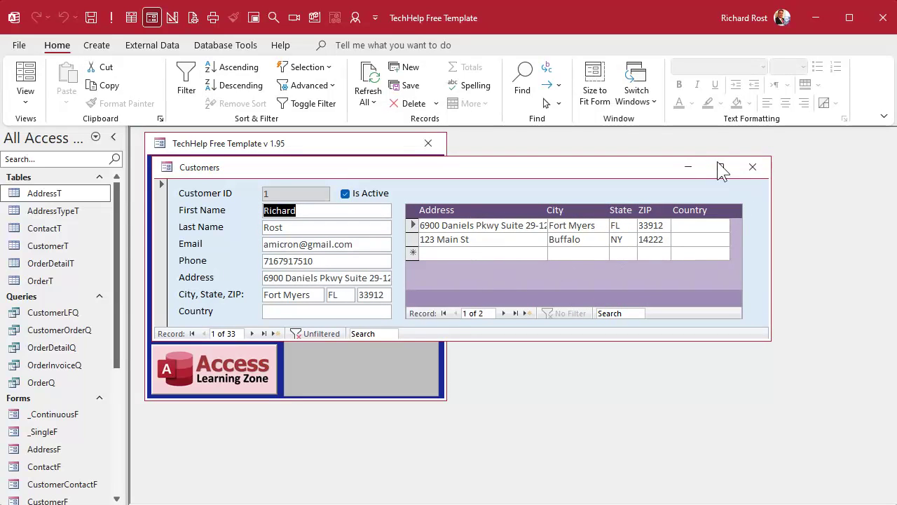
left_click(752, 167)
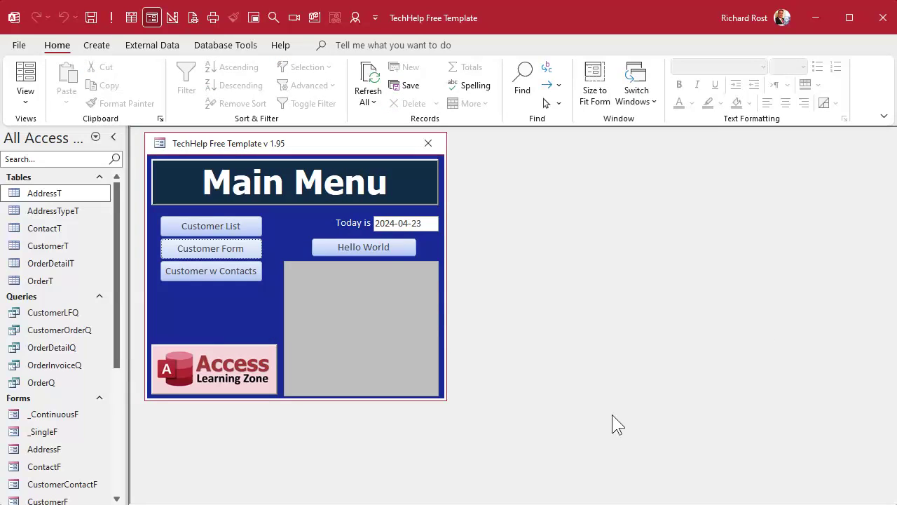
left_click(57, 452)
right_click(57, 452)
left_click(93, 495)
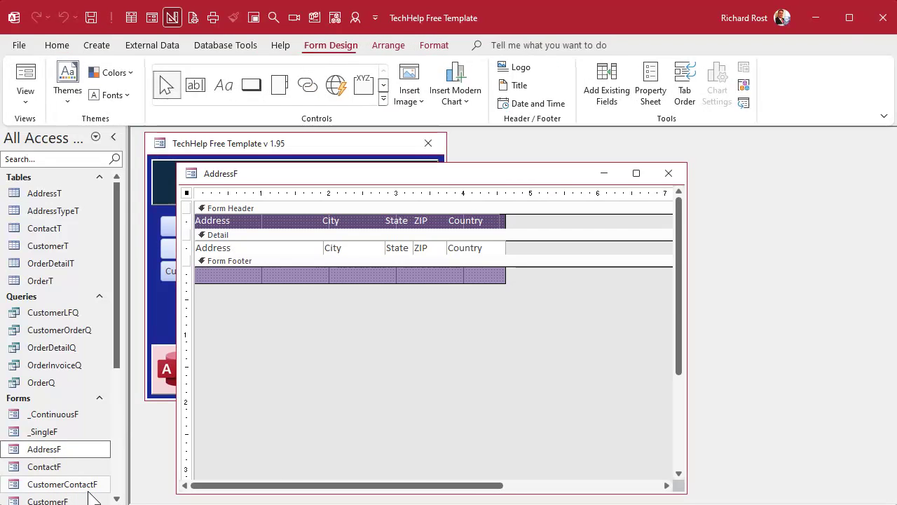
left_click_drag(407, 176, 382, 169)
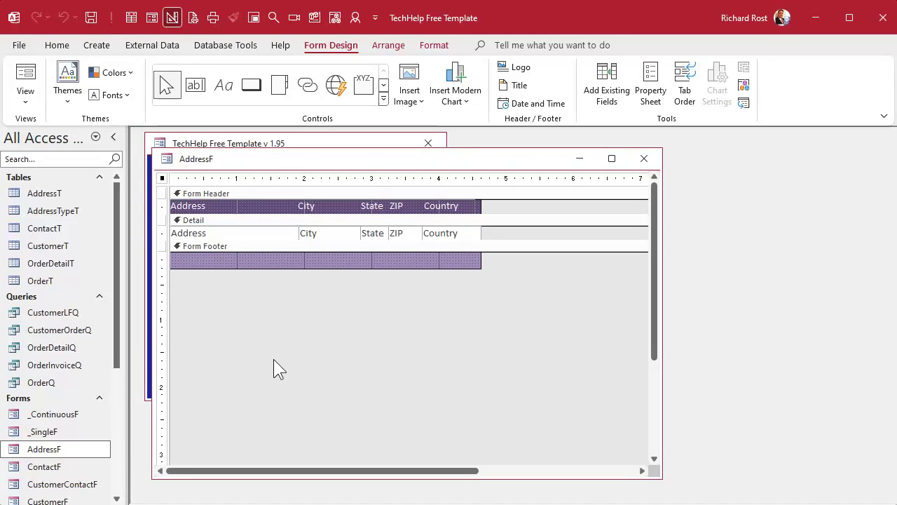
- Shift all header labels and detail fields of AddressF about 1 inch to the right, freeing space before Address
left_click_drag(194, 179, 462, 179)
left_click_drag(279, 236, 340, 234)
left_click(335, 280)
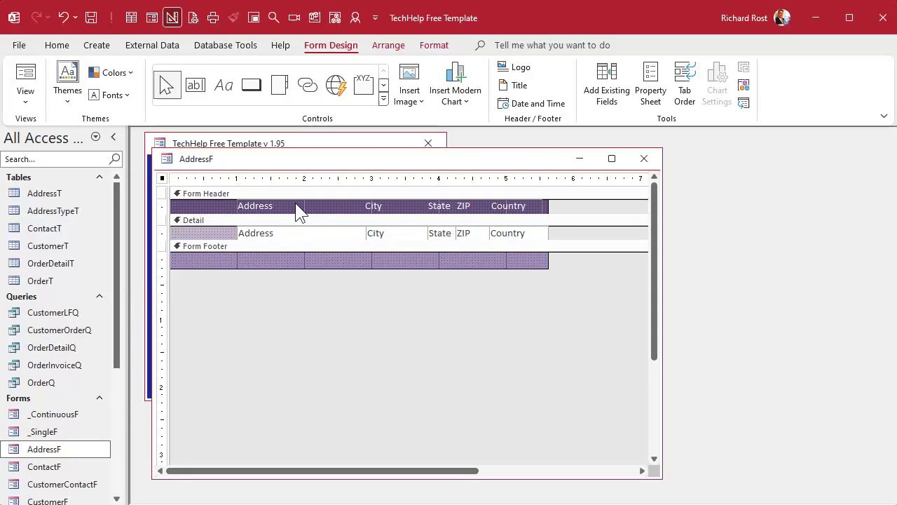
- Extend the form header label to the form's left edge and add the heading Type before Address
left_click(175, 207)
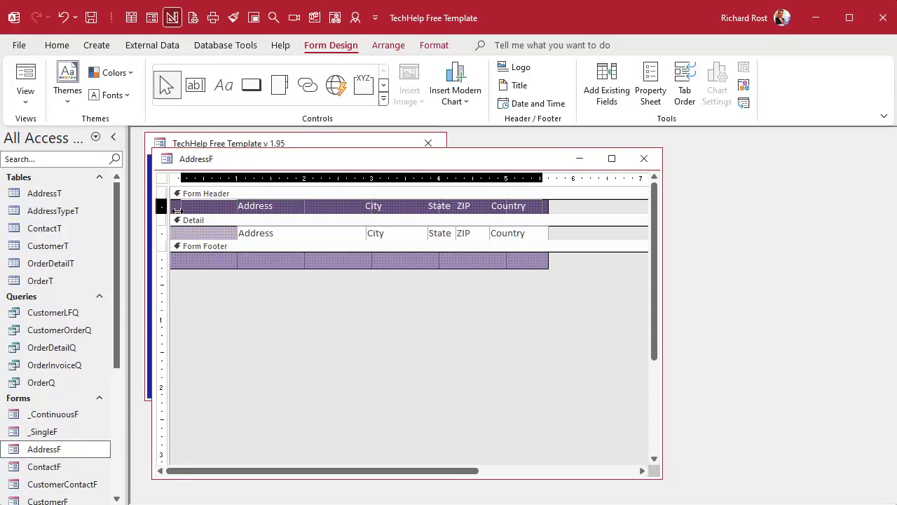
left_click_drag(175, 208, 171, 209)
left_click(223, 240)
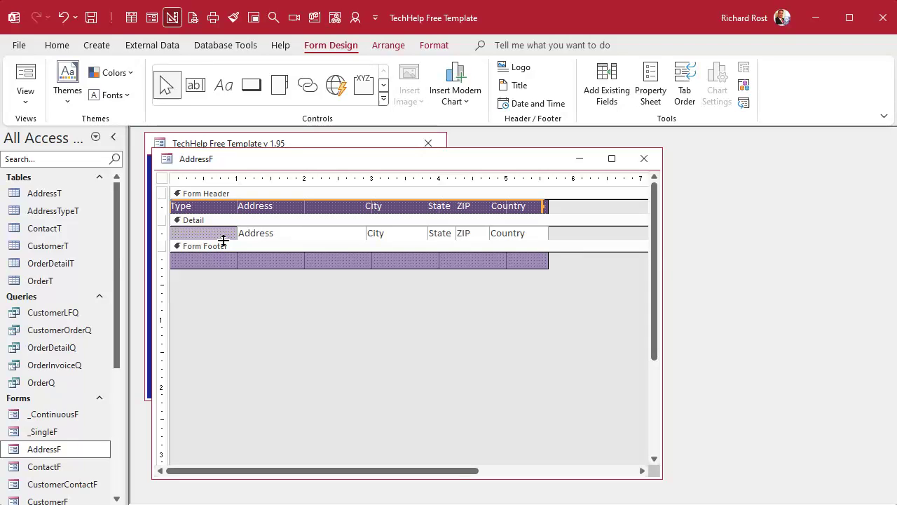
left_click(424, 342)
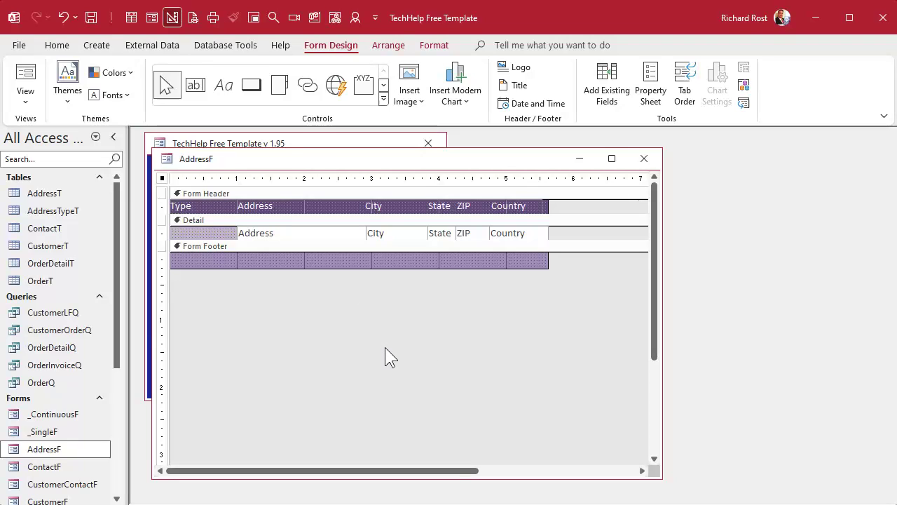
- Place a combo box in the Detail section under Type, drawing its values from both fields of the AddressTypeT table
left_click(384, 99)
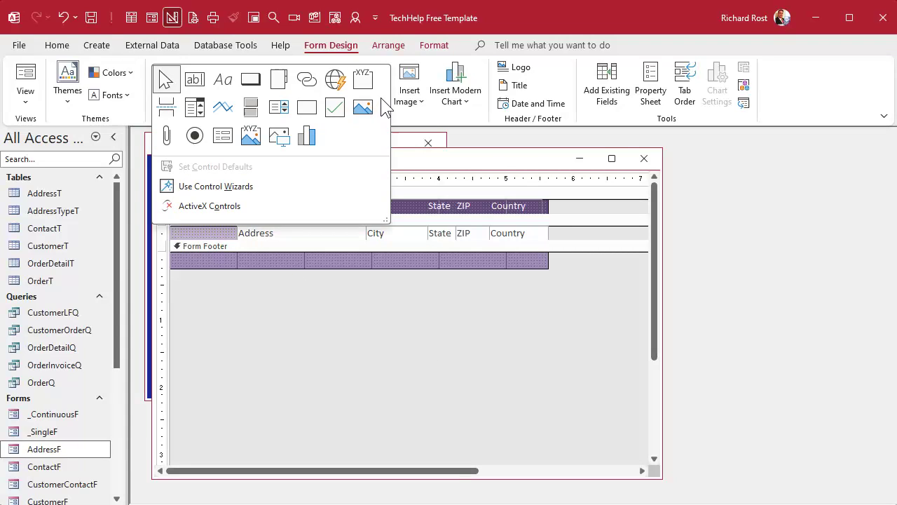
left_click(197, 106)
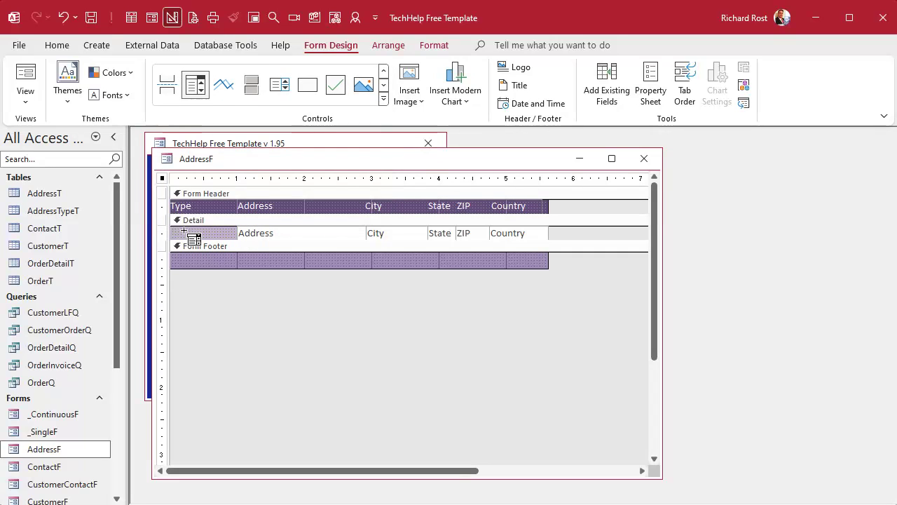
left_click_drag(180, 226, 184, 228)
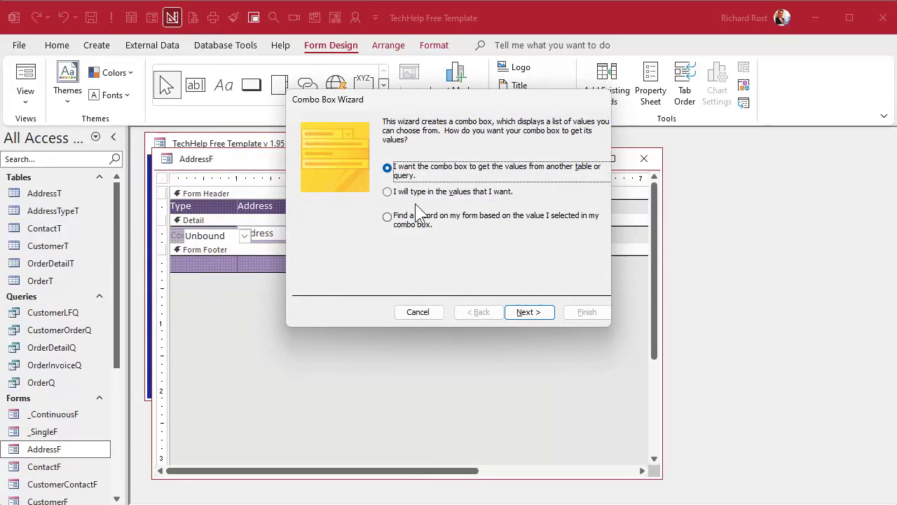
left_click(528, 312)
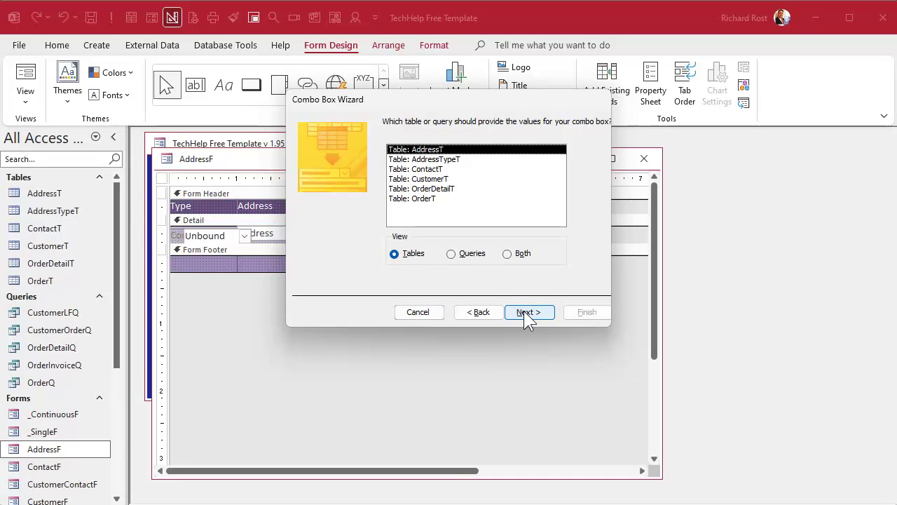
left_click(452, 161)
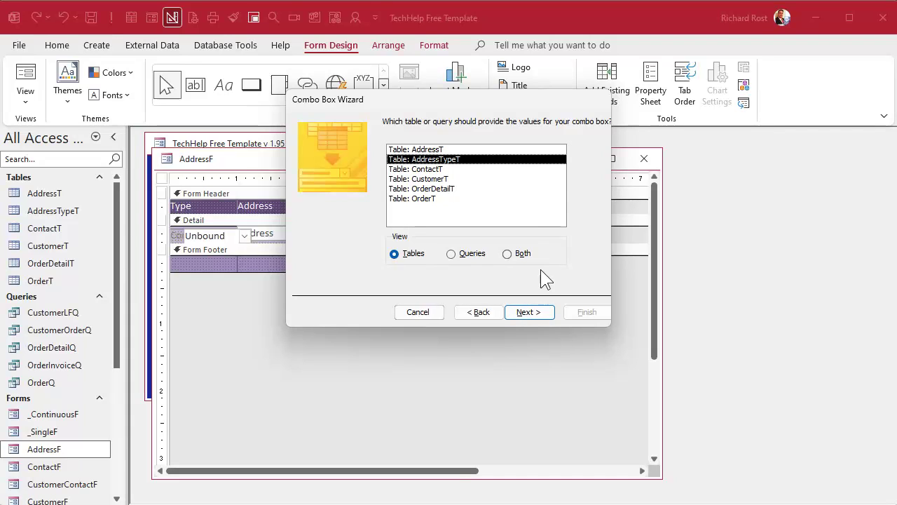
left_click(536, 316)
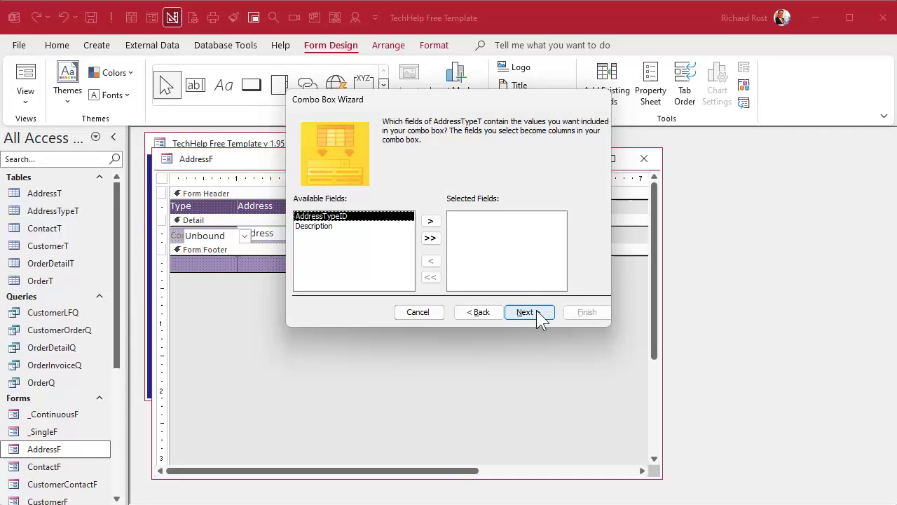
left_click(429, 237)
left_click(541, 312)
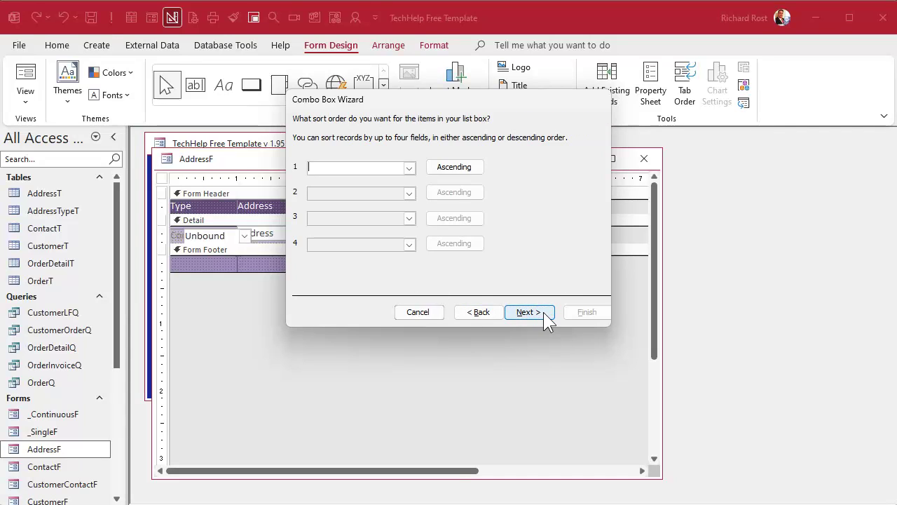
- Sort the combo box list by Description in ascending order and keep the key column hidden
left_click(410, 169)
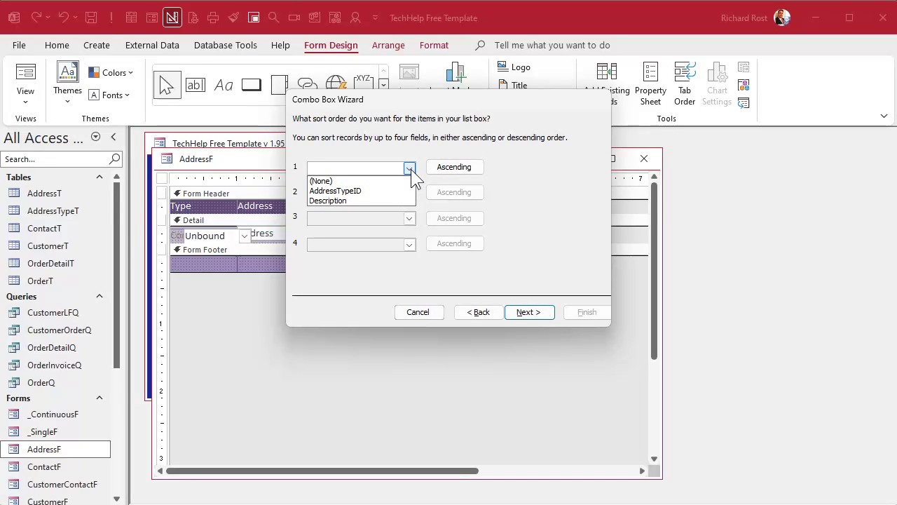
left_click(370, 202)
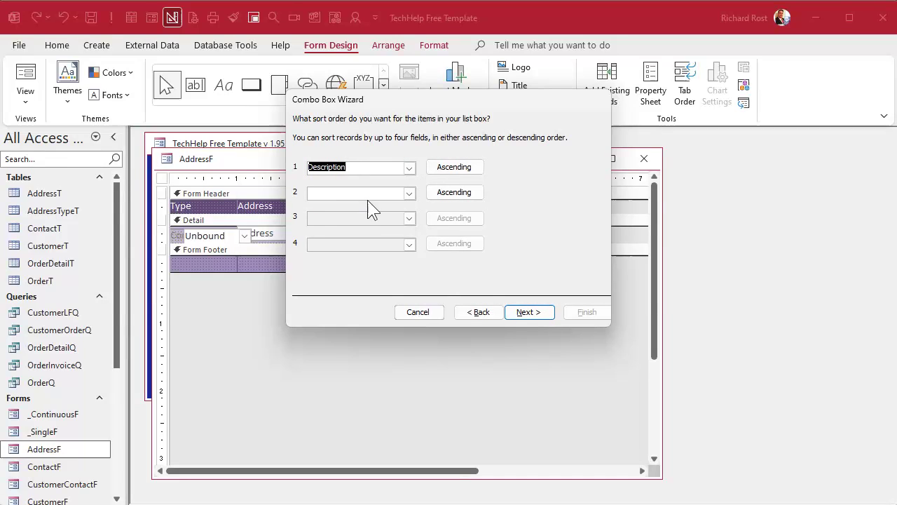
left_click(540, 314)
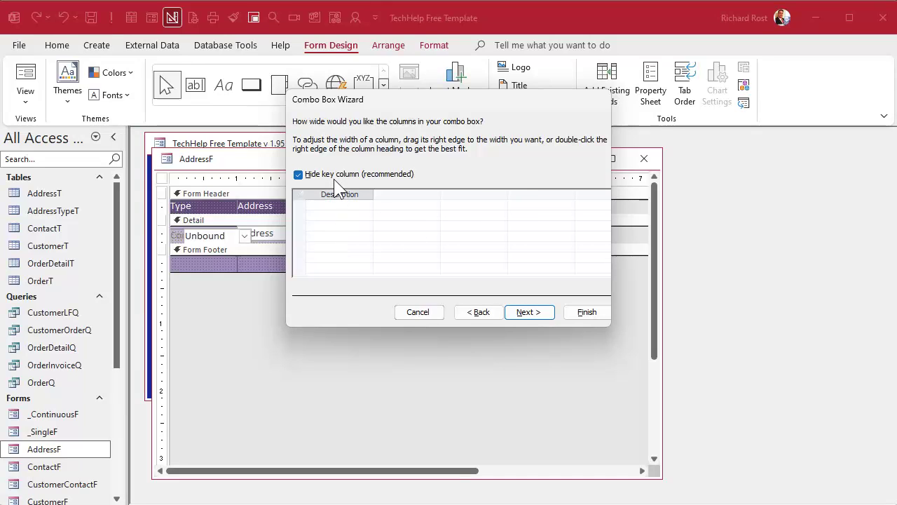
left_click(365, 176)
left_click(371, 179)
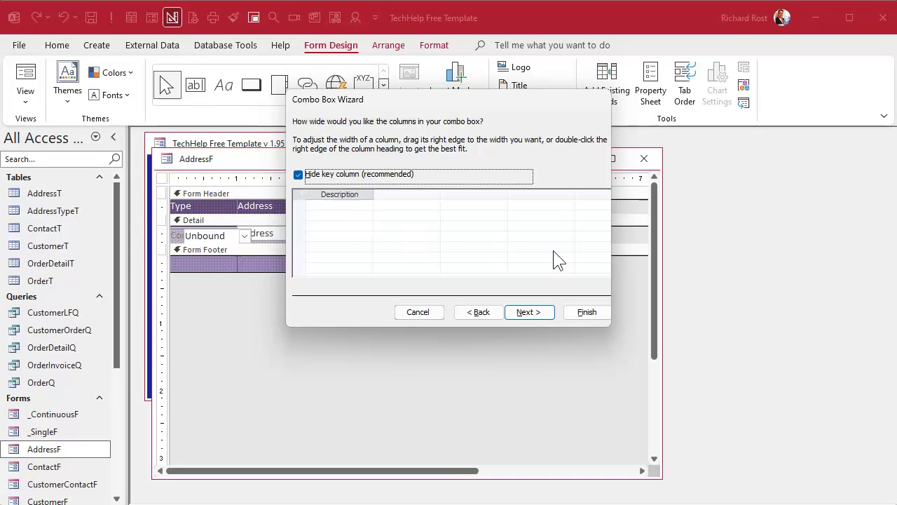
left_click(532, 313)
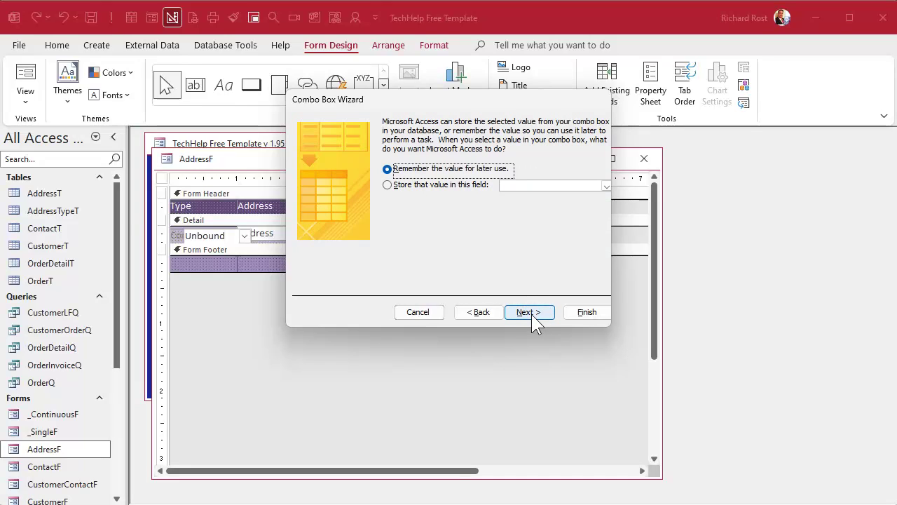
- Store the combo box's selected value in the AddressTypeID field and finish the wizard with the default label
left_click(434, 186)
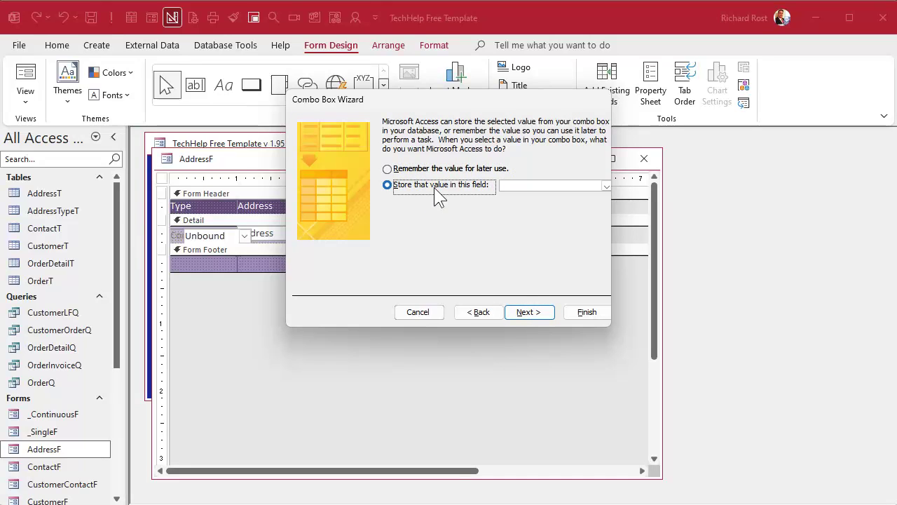
left_click(605, 184)
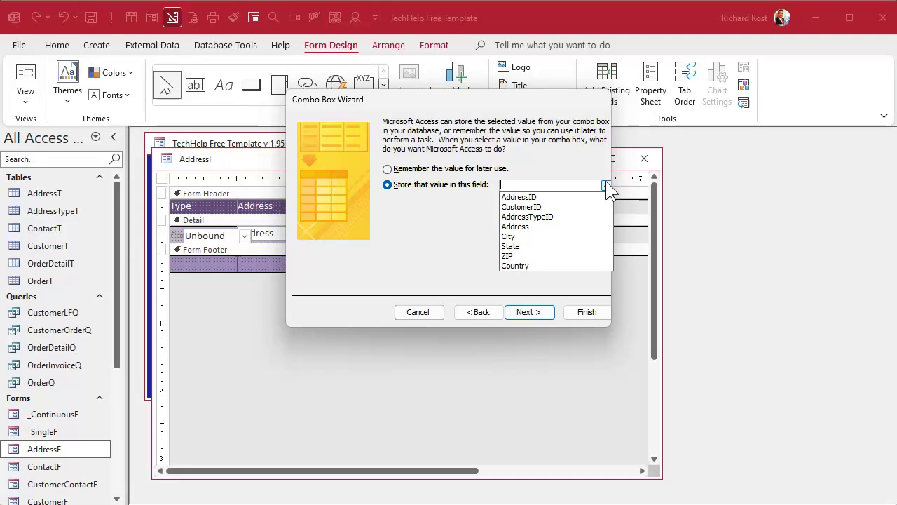
left_click(578, 218)
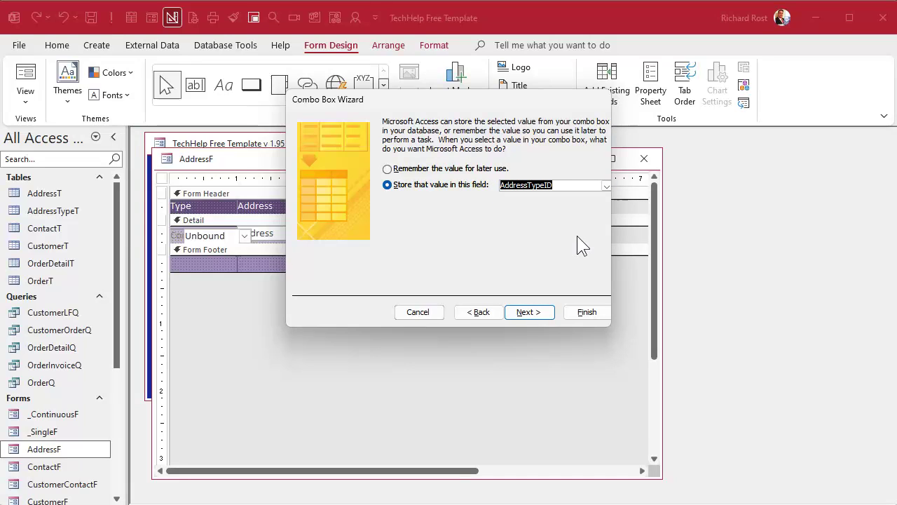
left_click(532, 313)
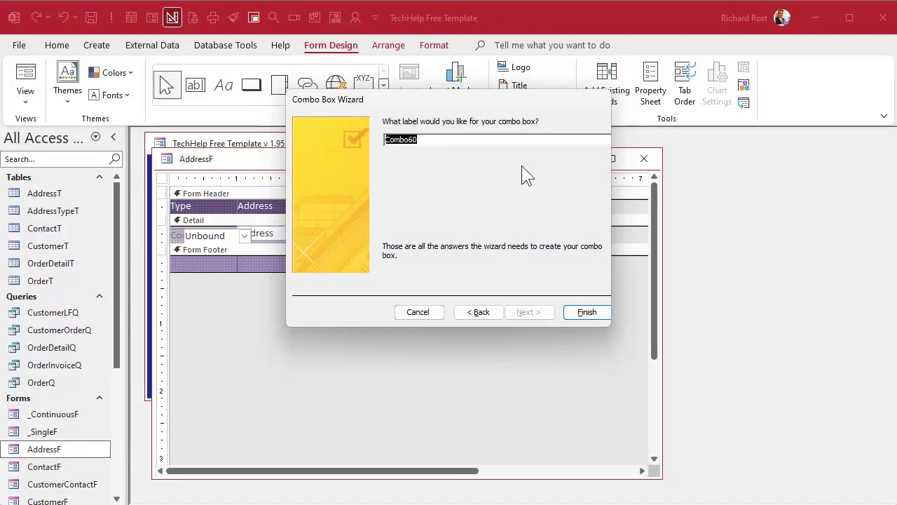
left_click(579, 309)
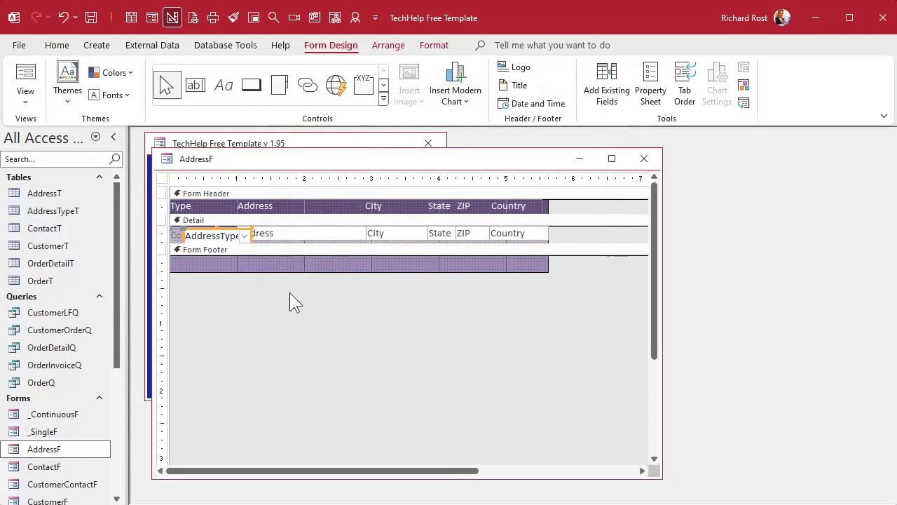
- Rename the new combo box as AddressTypeCombo
double_click(232, 236)
left_click(659, 208)
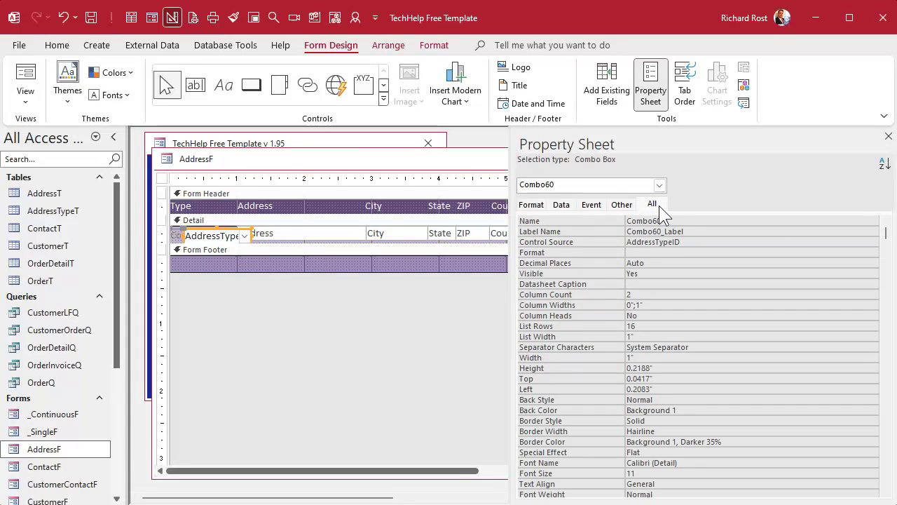
left_click(593, 217)
type("AddressTypeCombo")
key("Return")
key("Return")
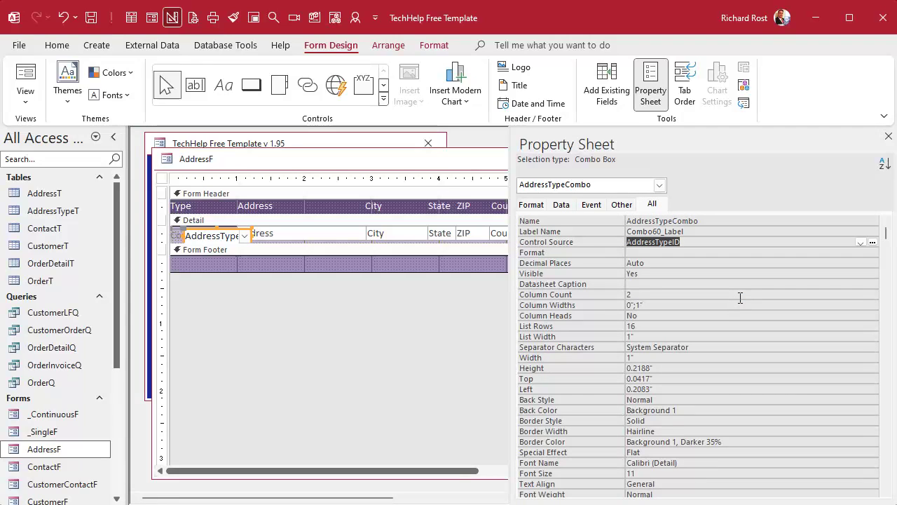
- Delete the combo box's attached label and move the combo box under the Type heading, flush against the Address field
left_click(318, 341)
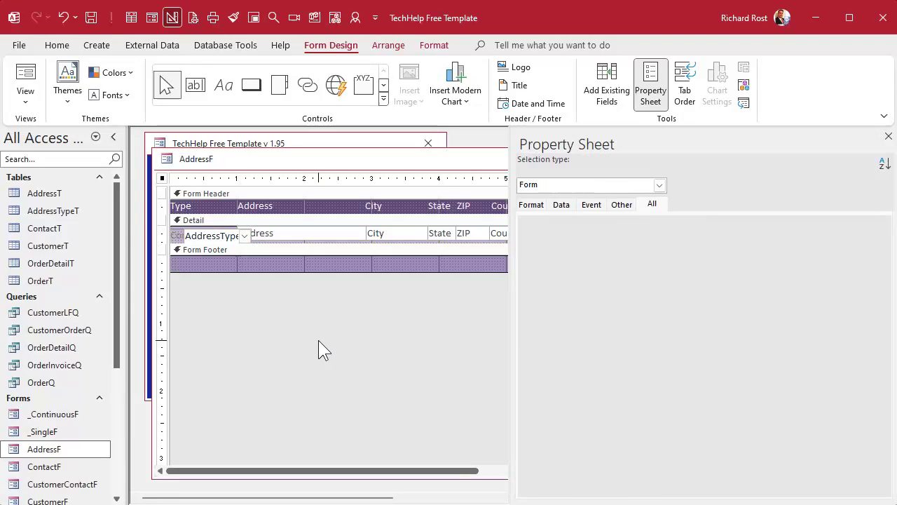
left_click(176, 235)
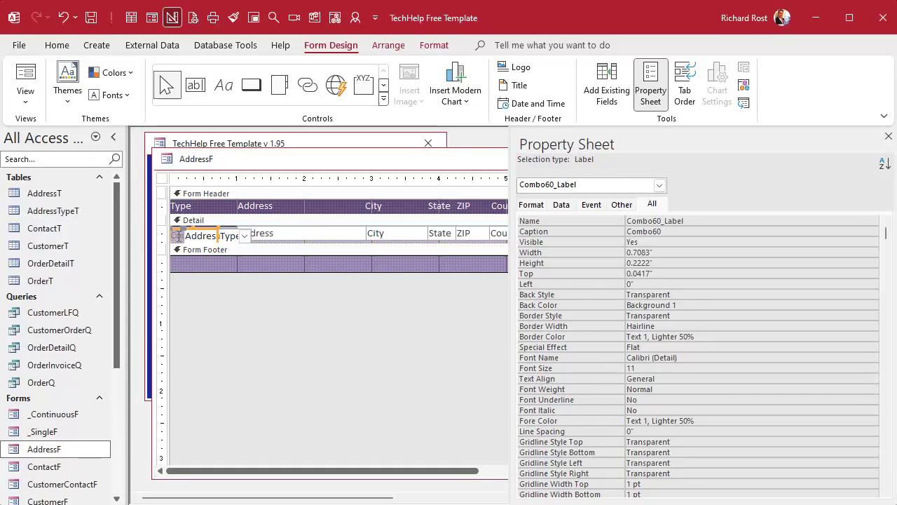
key("Delete")
left_click(219, 235)
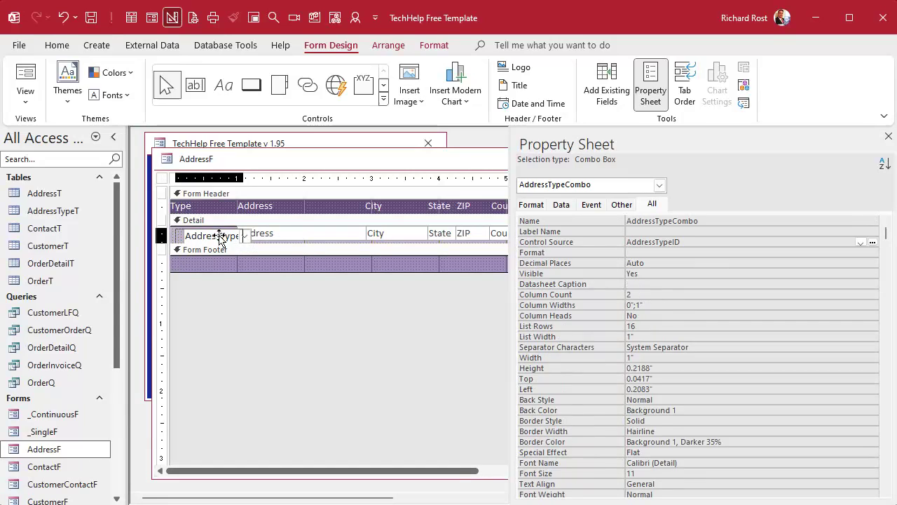
left_click(253, 285)
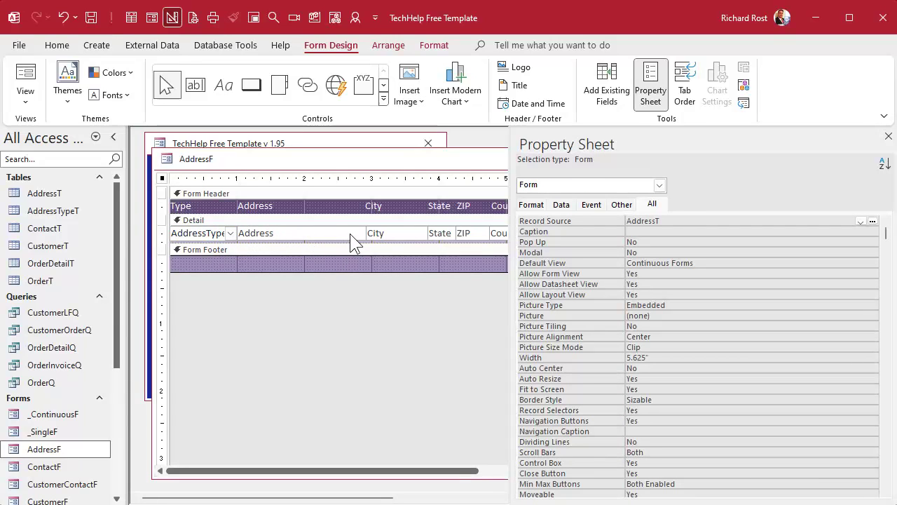
- Make the Detail section 0.5 inch tall, size all its fields to the grid, and close the property sheet
left_click_drag(349, 243, 328, 260)
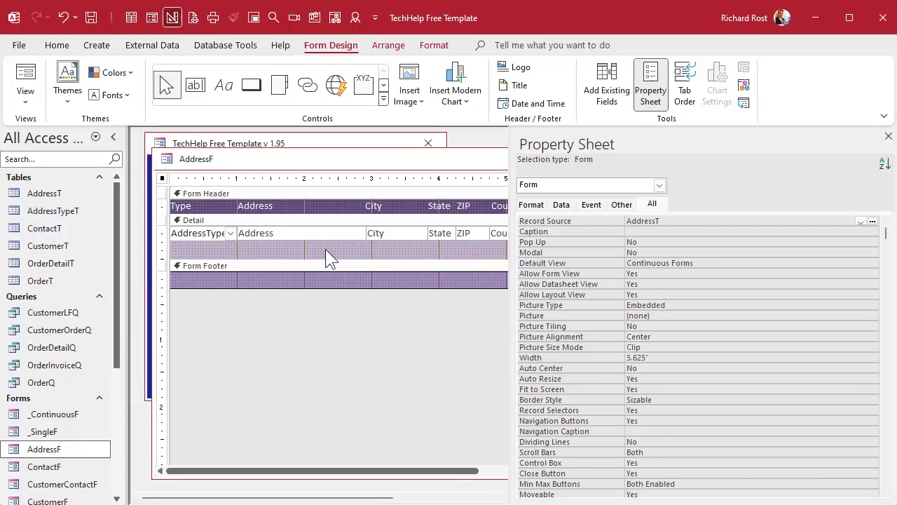
left_click(162, 232)
right_click(196, 230)
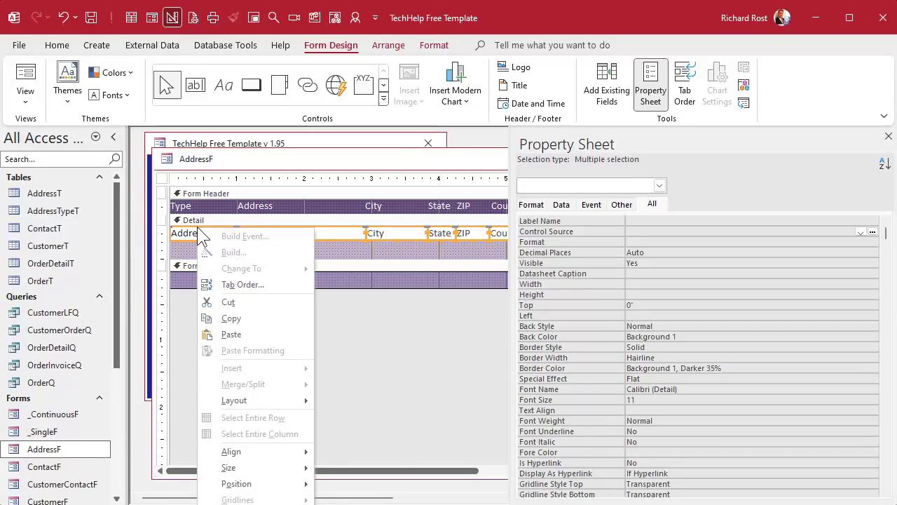
mouse_move(256, 469)
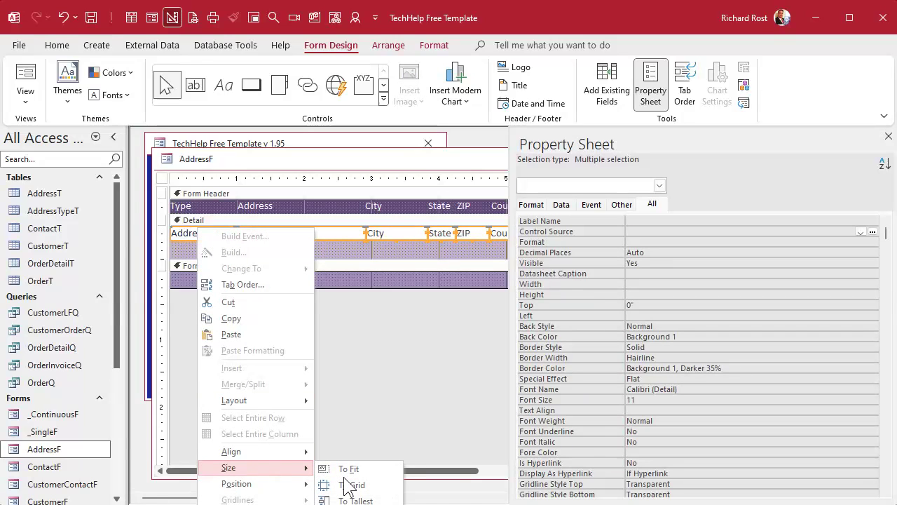
left_click(348, 484)
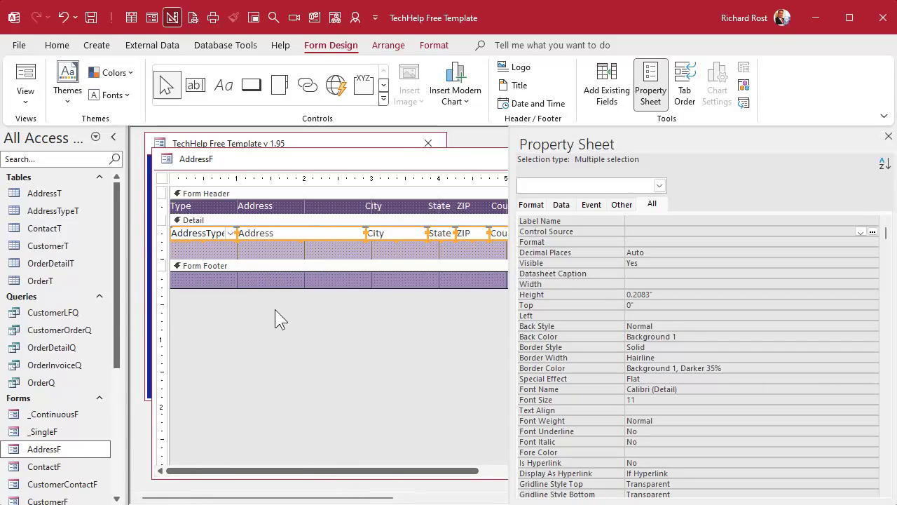
left_click(248, 250)
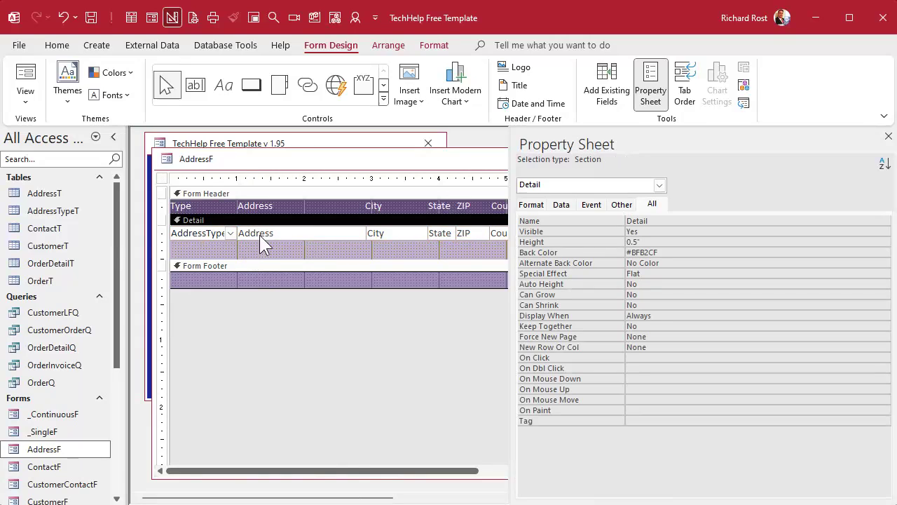
left_click(889, 137)
- Apply the automatic tab order to the Detail section's fields
left_click(182, 233)
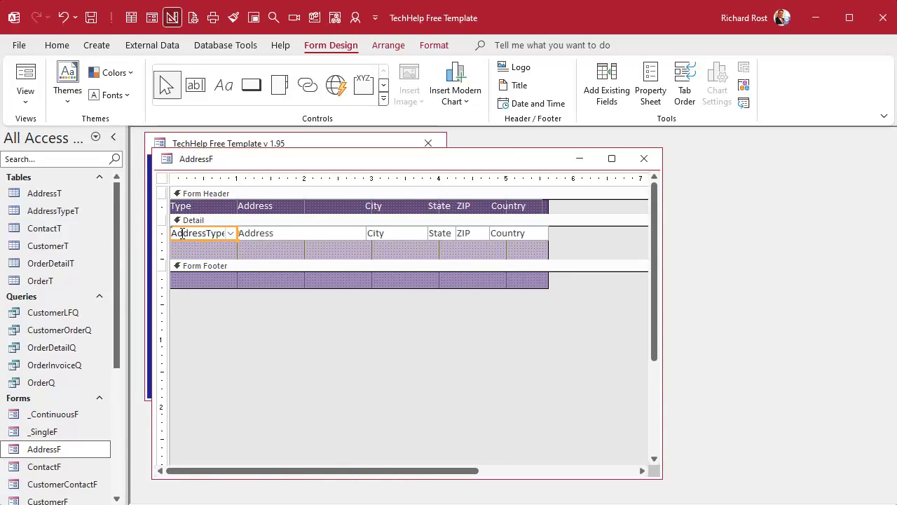
left_click(310, 219)
left_click(686, 91)
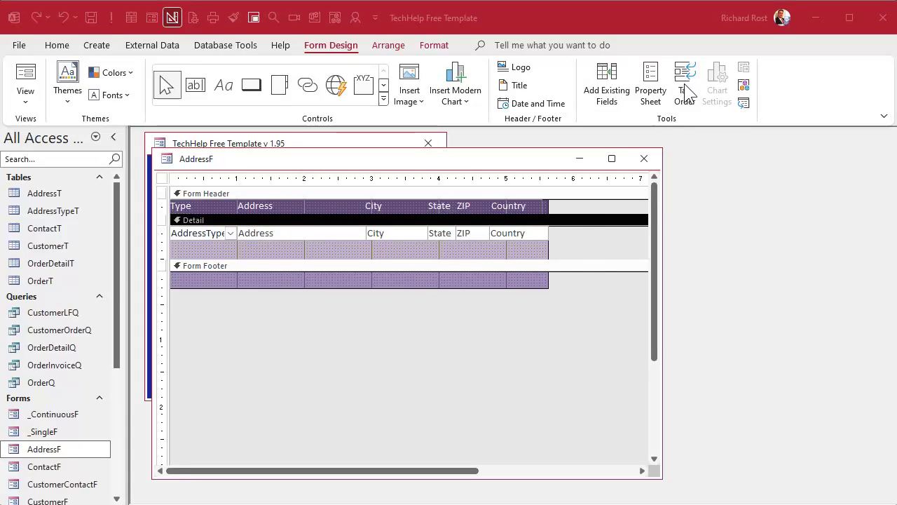
left_click(475, 355)
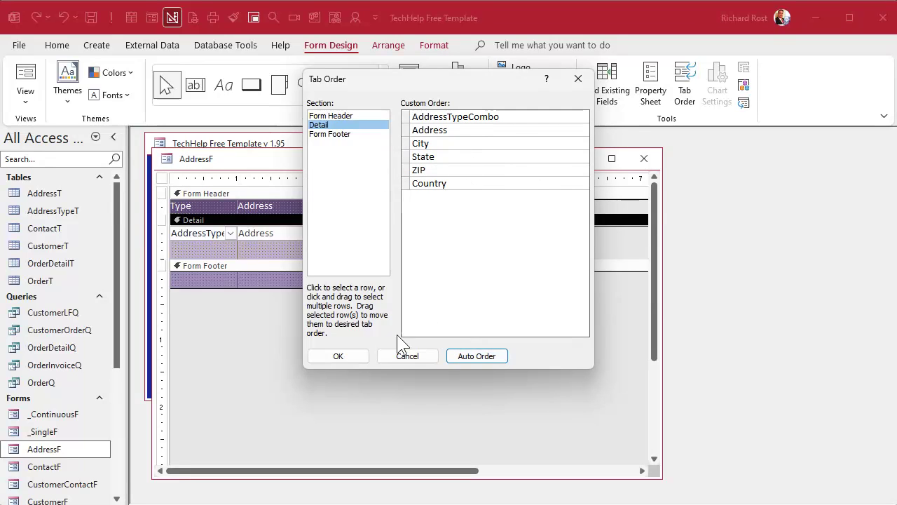
left_click(339, 356)
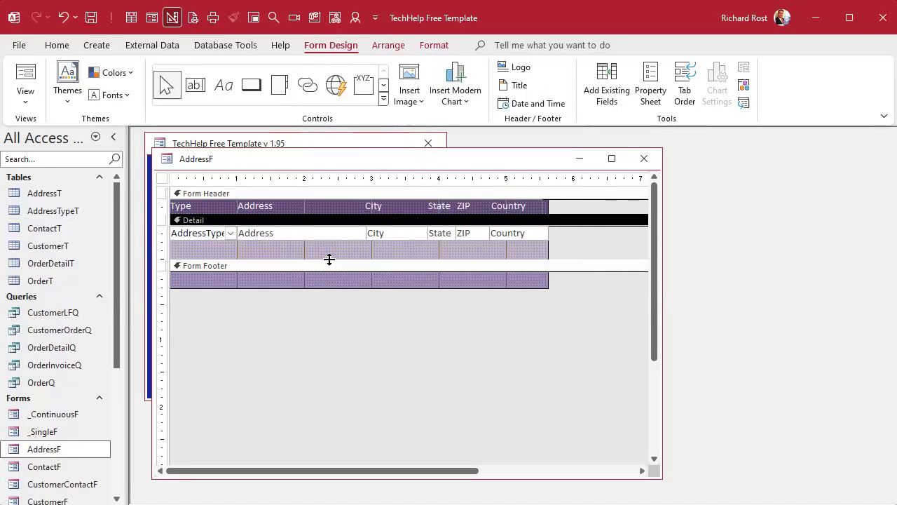
- Shrink the Detail section to the height of its fields, close AddressF, and open the customer form from the main menu
left_click_drag(344, 260, 344, 231)
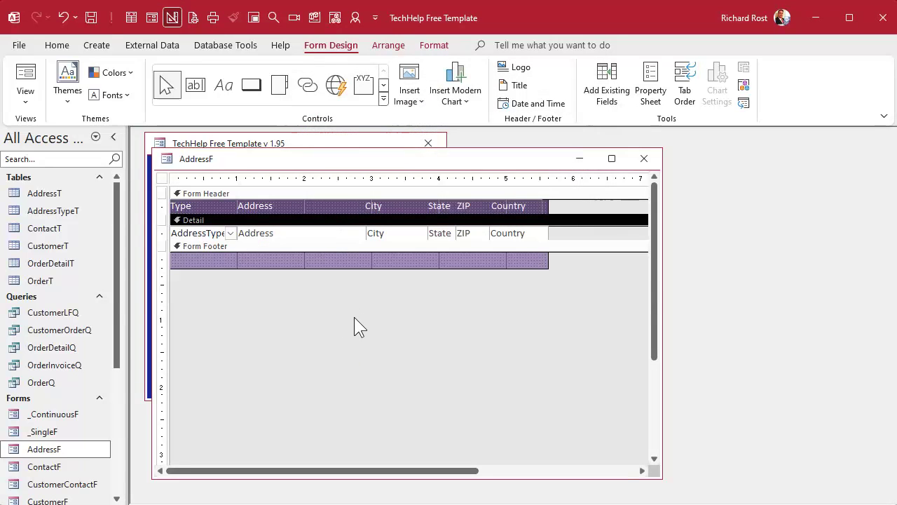
left_click(637, 163)
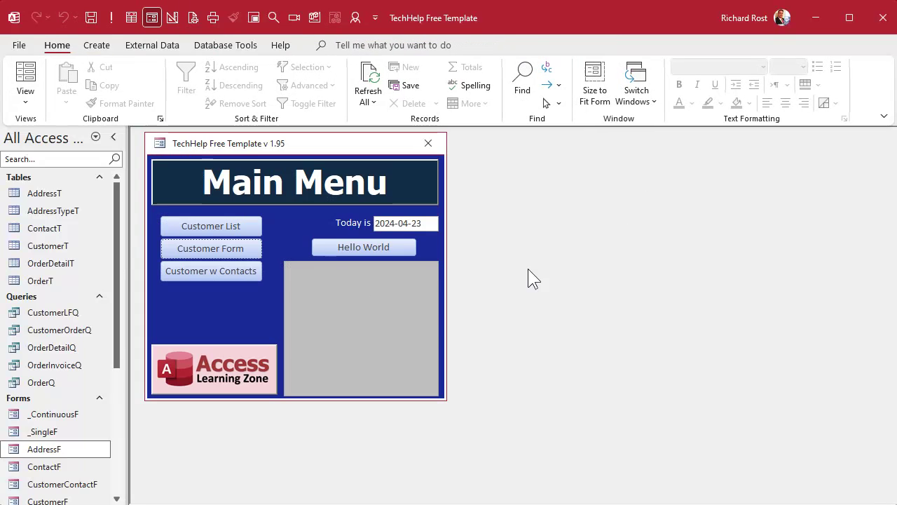
left_click(211, 252)
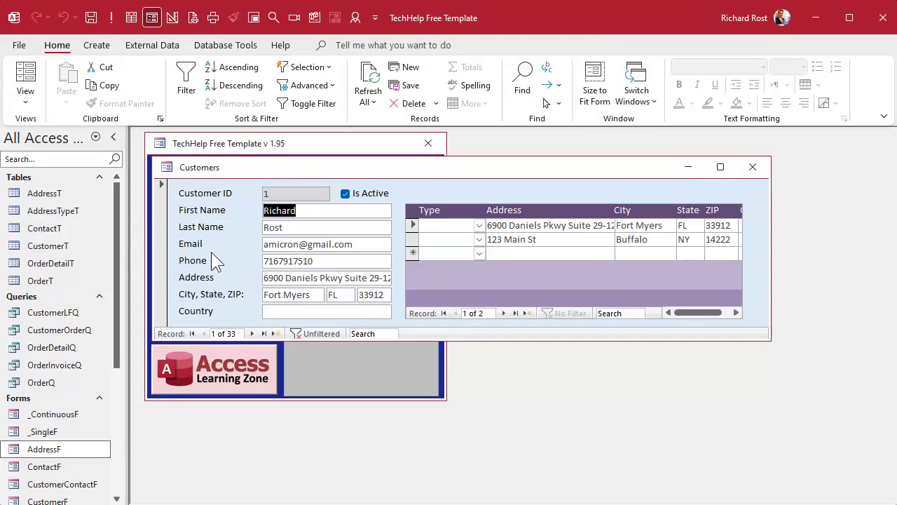
- Widen the address subform in CustomerF's design, extend the form width to about 9.1 inches, and reopen the customer form
right_click(598, 169)
left_click(642, 280)
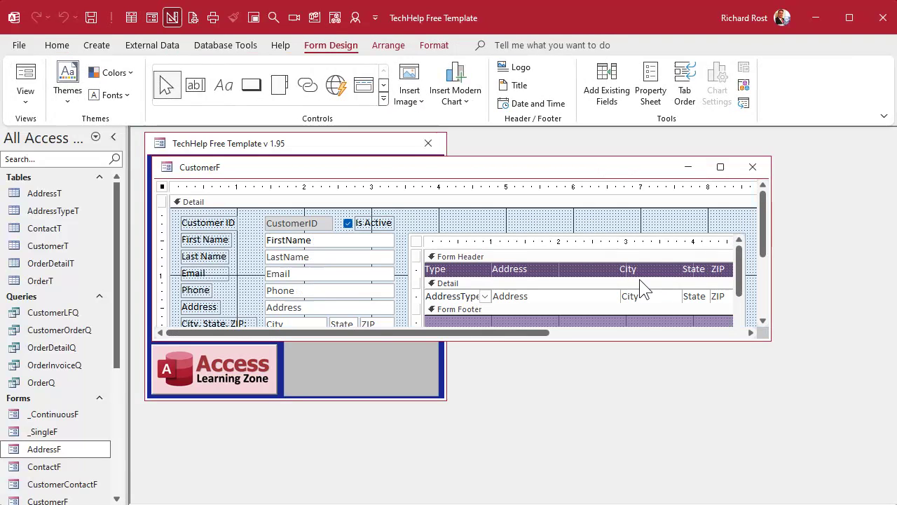
left_click_drag(771, 340, 813, 408)
left_click(697, 306)
left_click_drag(746, 290, 776, 291)
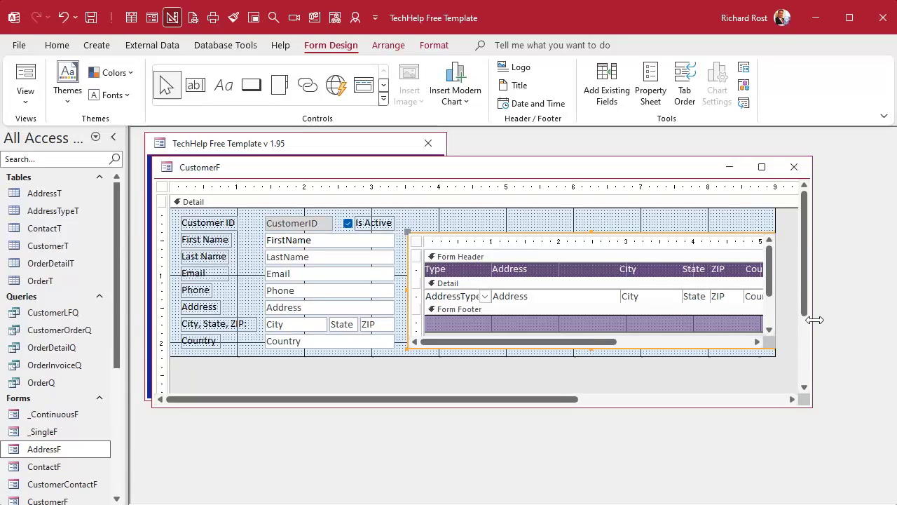
left_click_drag(813, 318, 844, 319)
left_click_drag(774, 215, 781, 220)
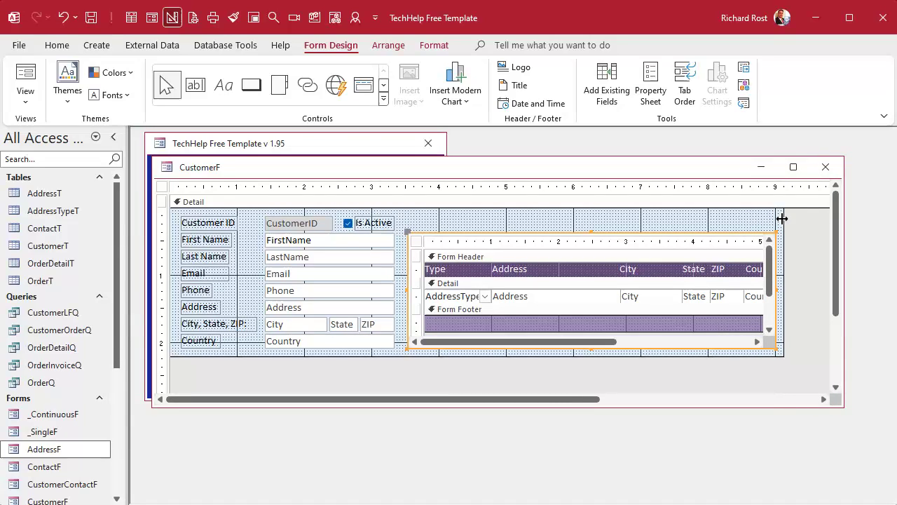
left_click(825, 167)
left_click(232, 249)
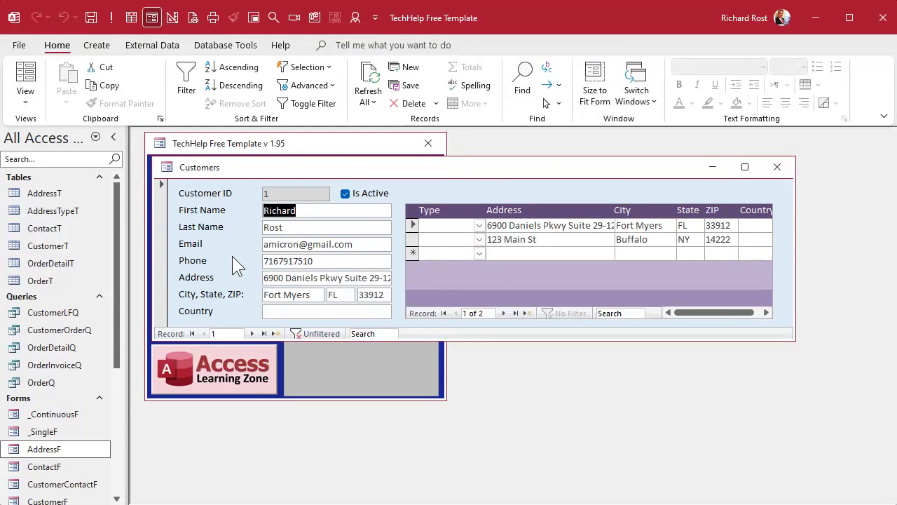
- Widen the address subform in Layout view until the whole Country column fits, and close the customer form
right_click(523, 171)
left_click(567, 264)
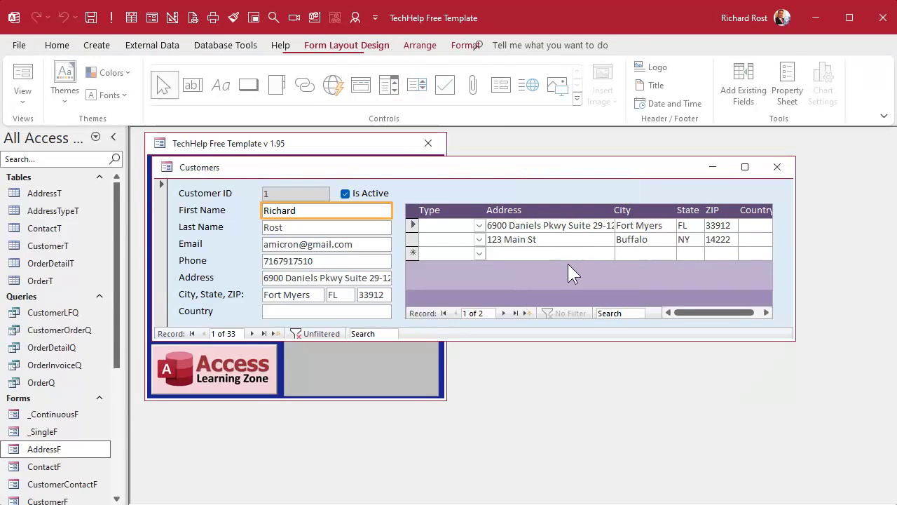
left_click_drag(795, 295, 860, 295)
left_click(755, 272)
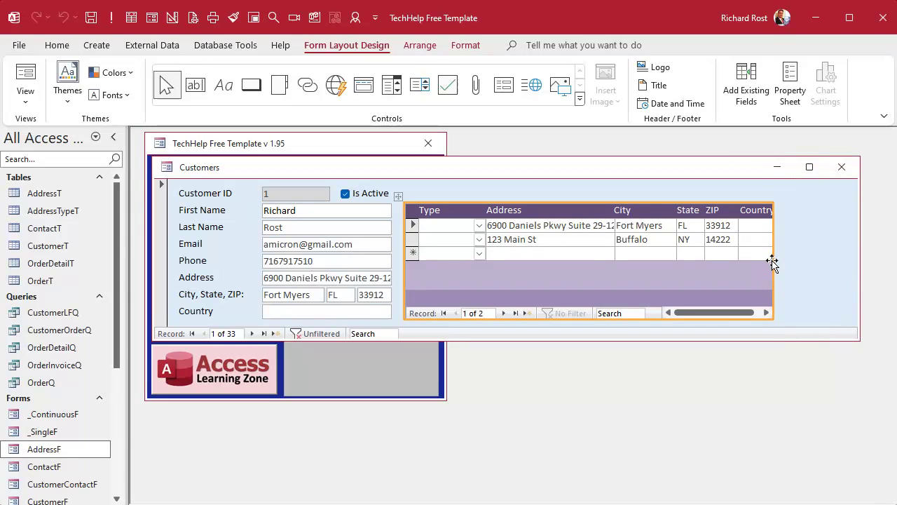
left_click_drag(773, 260, 811, 260)
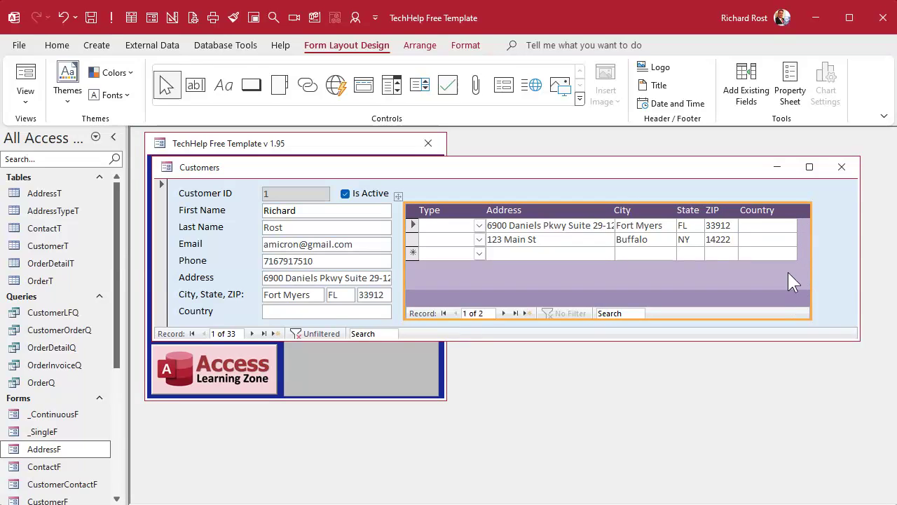
left_click(837, 248)
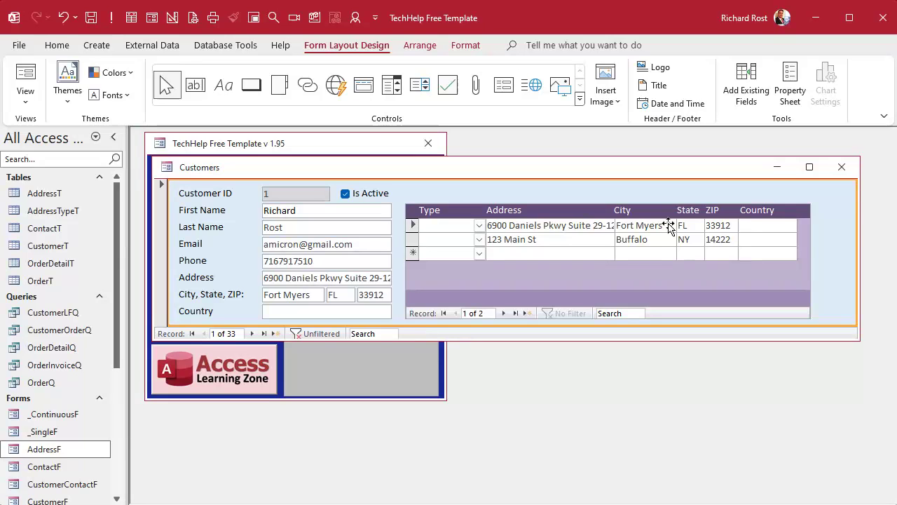
left_click(842, 167)
- Open the customer form from the main menu, check the first address's Type list, and close the form
left_click(173, 251)
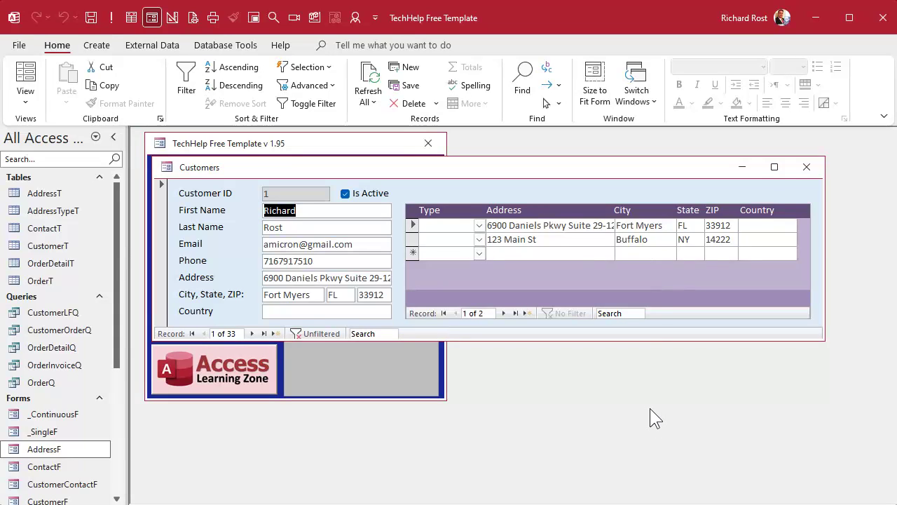
left_click(479, 225)
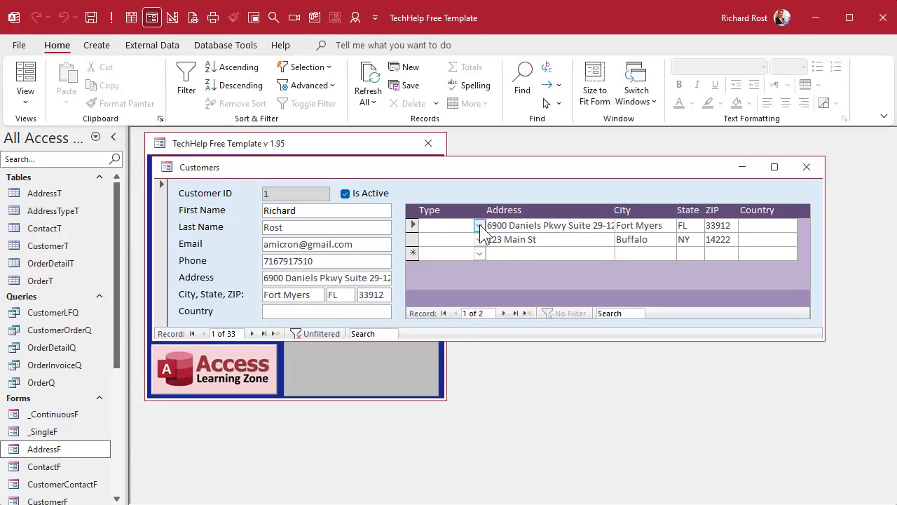
left_click(807, 167)
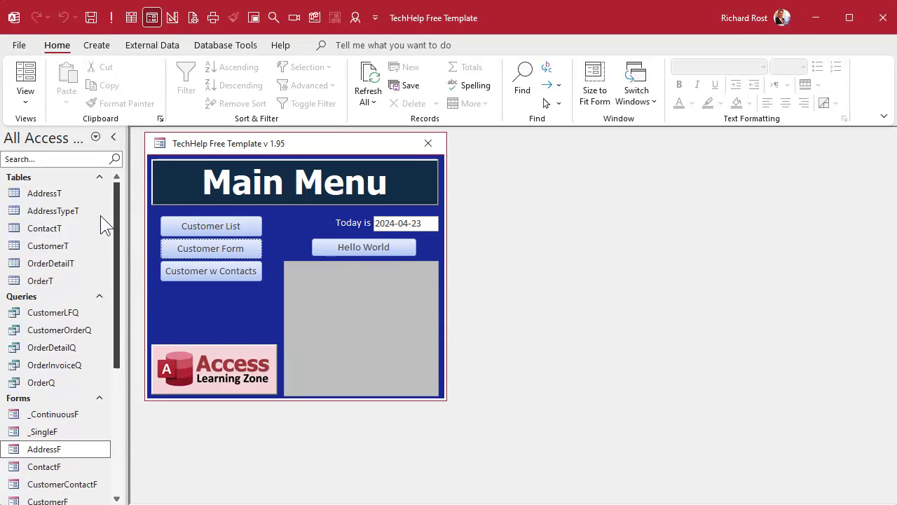
- Add the descriptions Billing, Shipping, Physical, Office and PO Box to AddressTypeT and close the table
double_click(68, 211)
left_click(236, 199)
type("Billing")
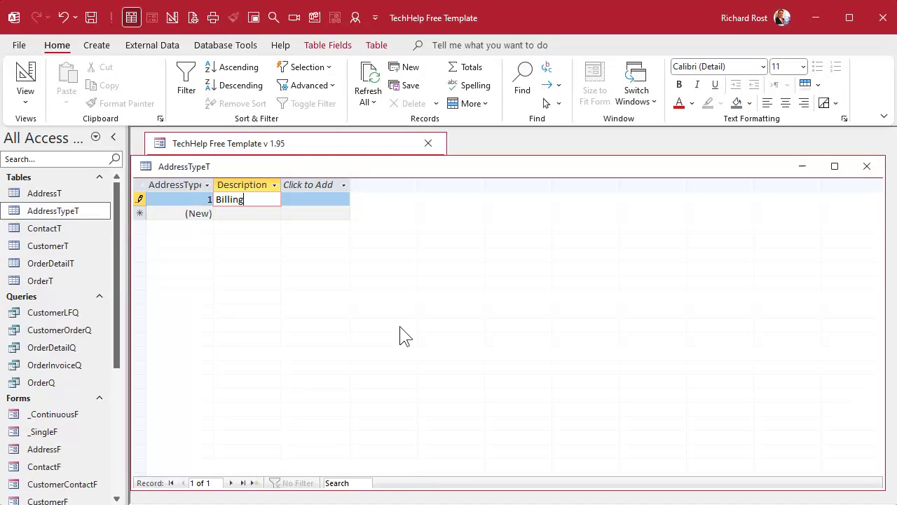
key("Down")
type("Shipping")
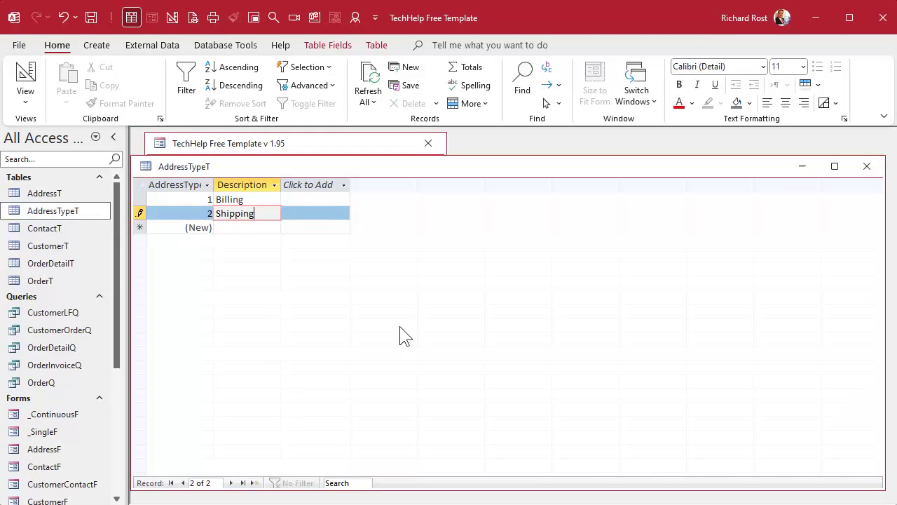
key("Down")
type("Physical")
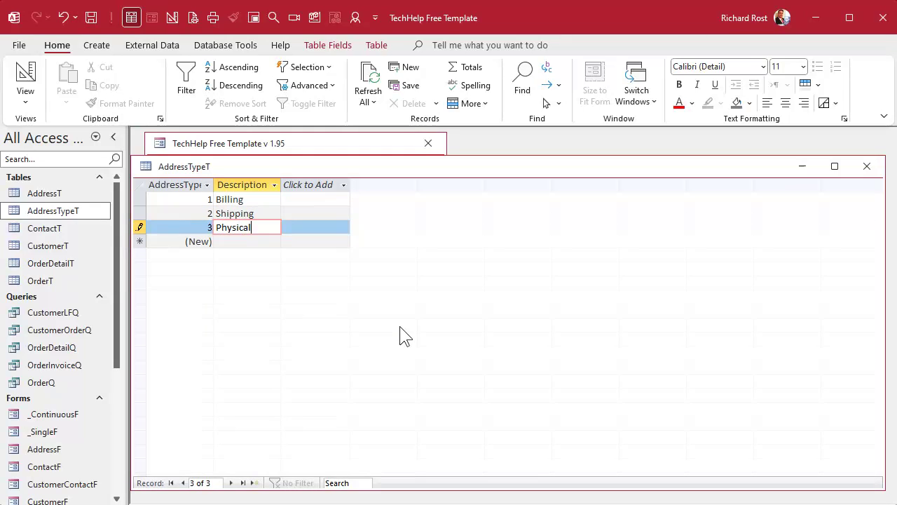
key("Down")
type("Office")
key("Down")
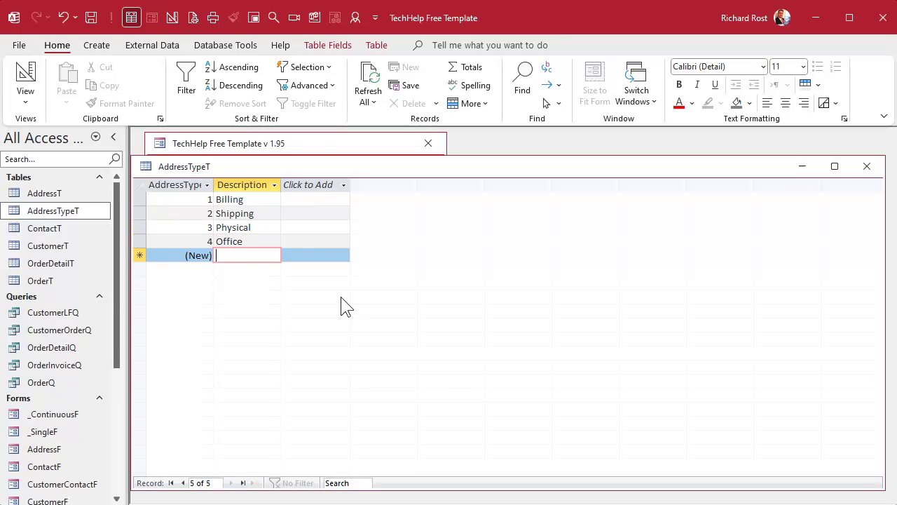
type("PO")
key("Down")
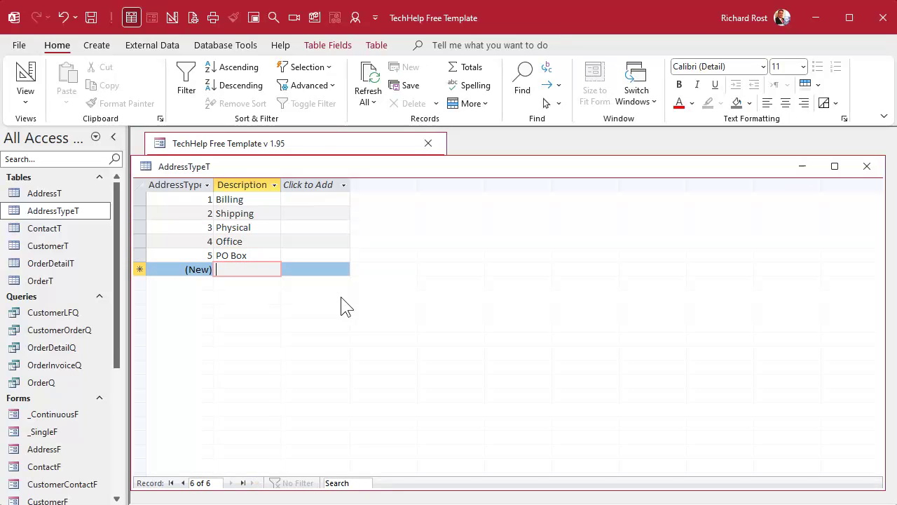
left_click(867, 168)
- Reopen the customer form and set the first address's type to Office
left_click(232, 248)
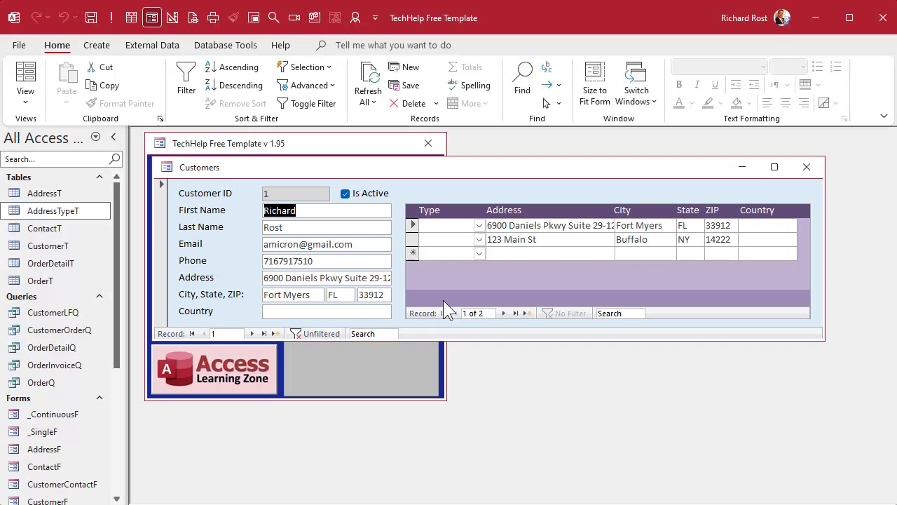
left_click(479, 225)
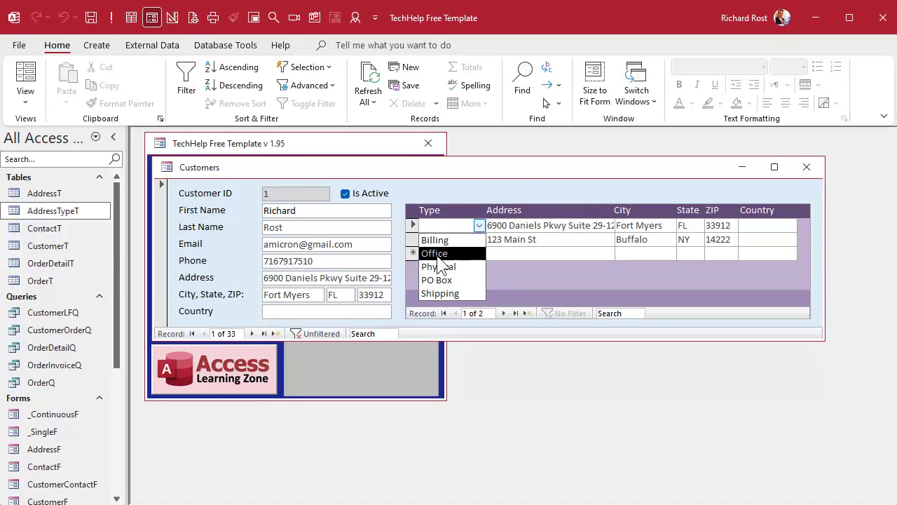
left_click(471, 253)
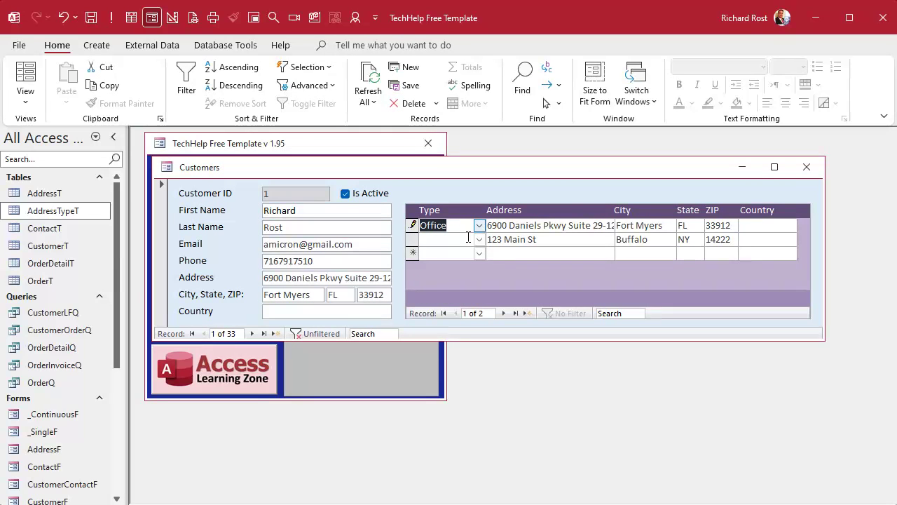
left_click(459, 239)
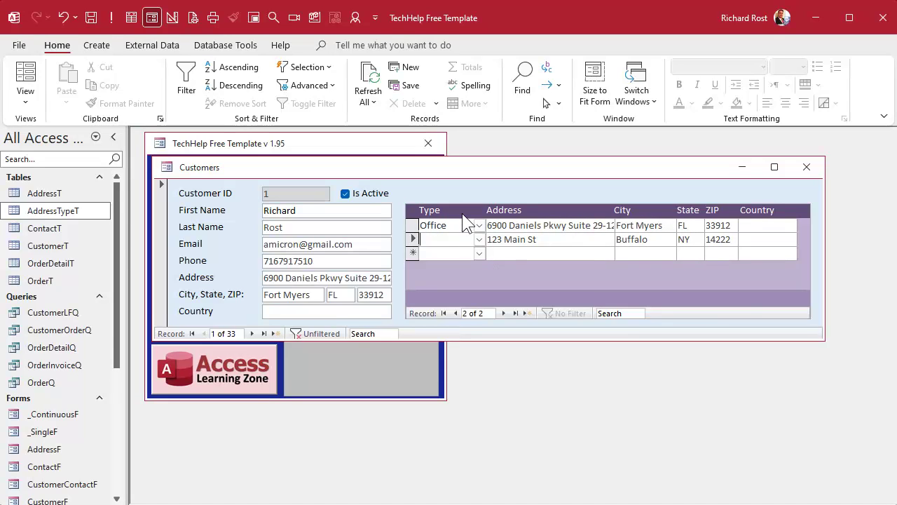
- Examine the Type choices on both address rows and compare them with the records in AddressTypeT
left_click(479, 239)
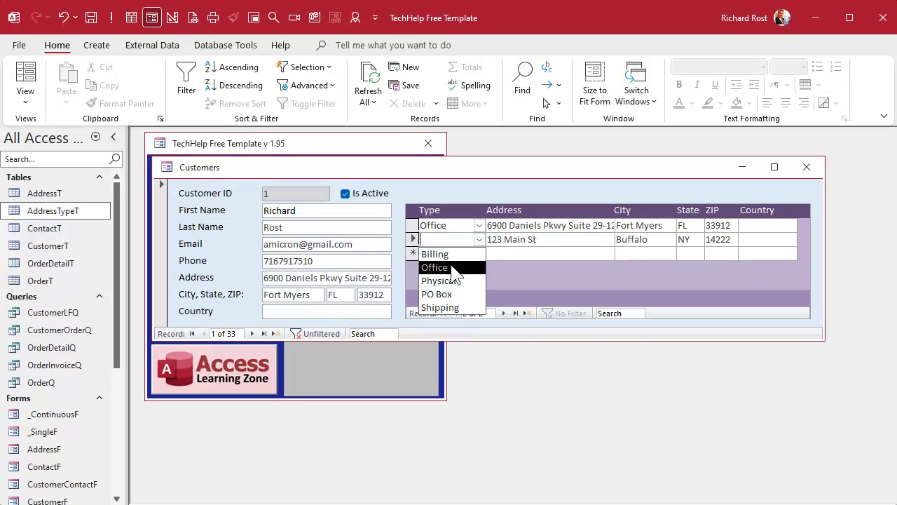
left_click(555, 227)
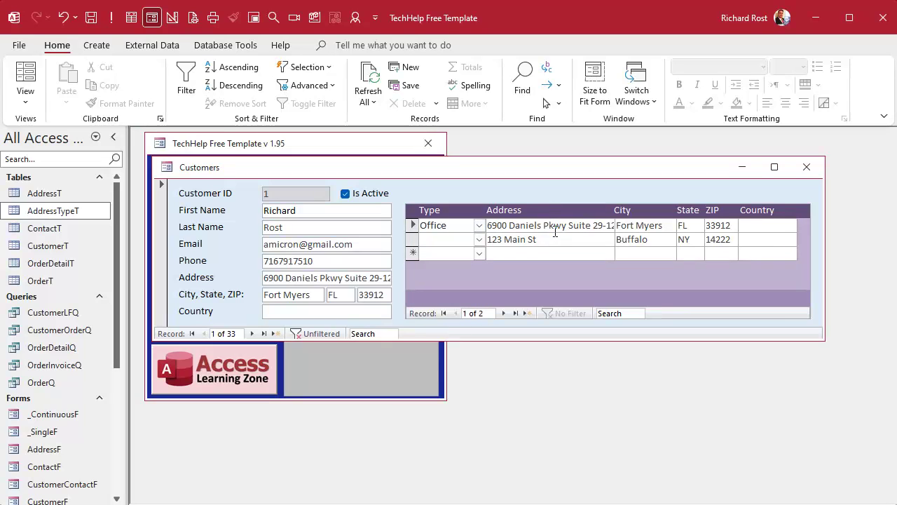
left_click(480, 225)
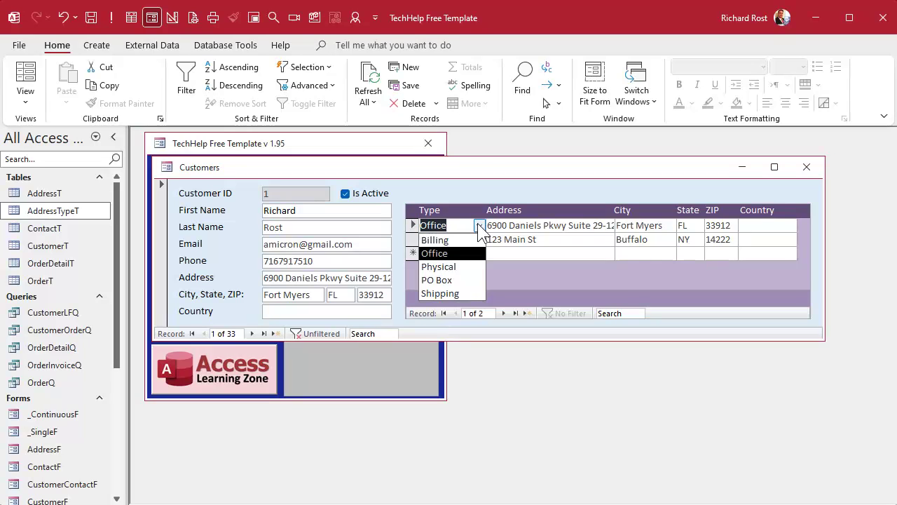
left_click(480, 225)
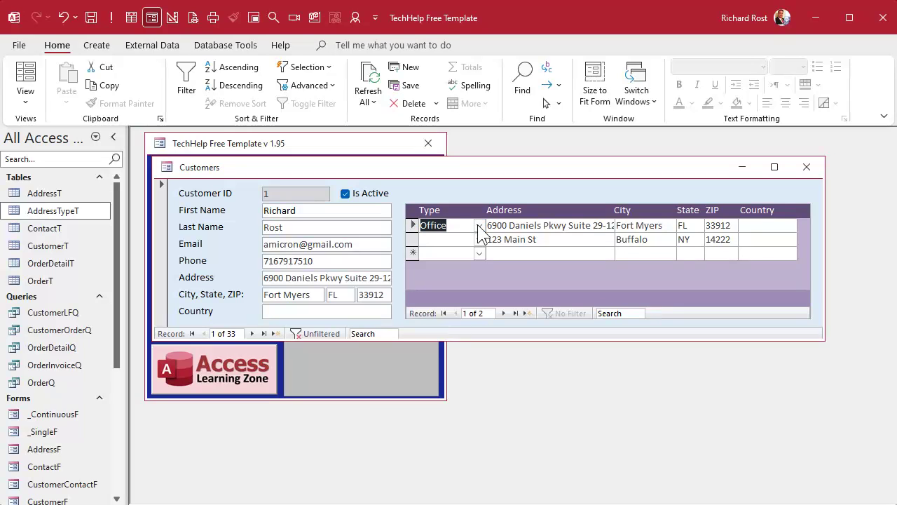
left_click(480, 225)
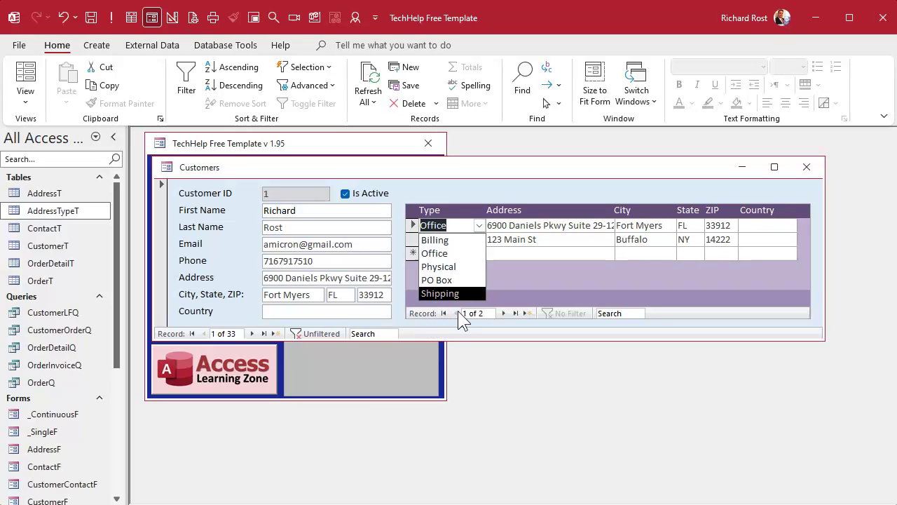
left_click(560, 253)
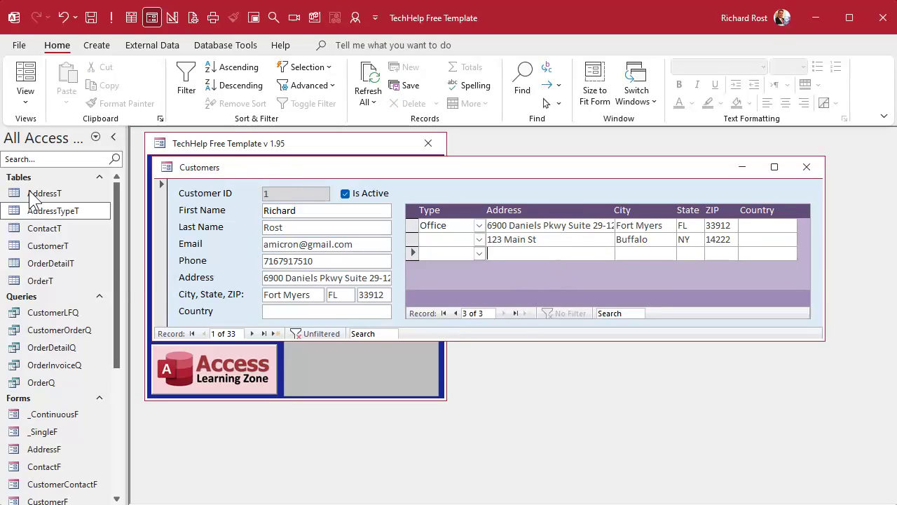
double_click(61, 210)
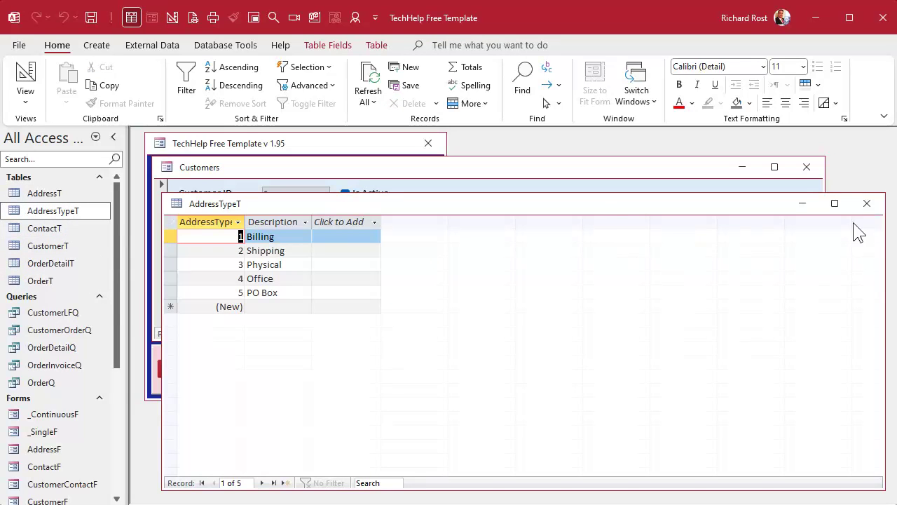
left_click(867, 203)
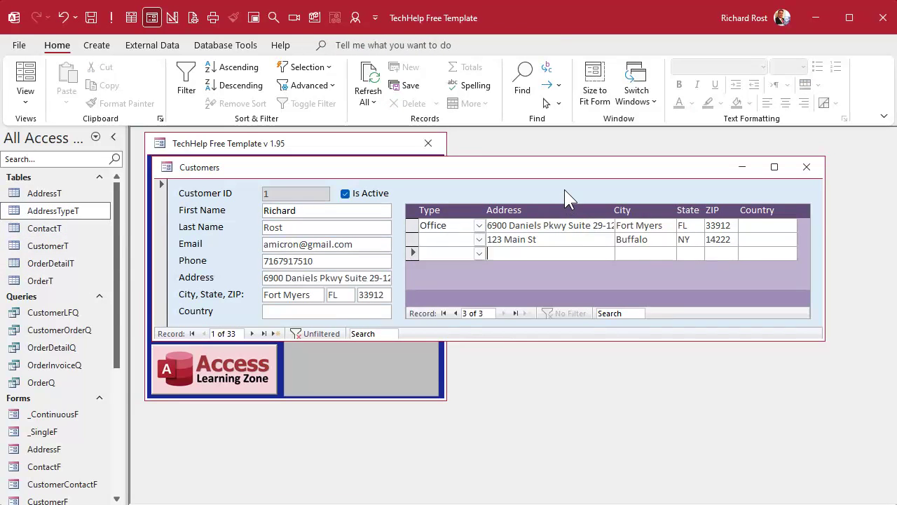
- Set the second address's type to PO Box and the next customer's address type to Physical
left_click(480, 240)
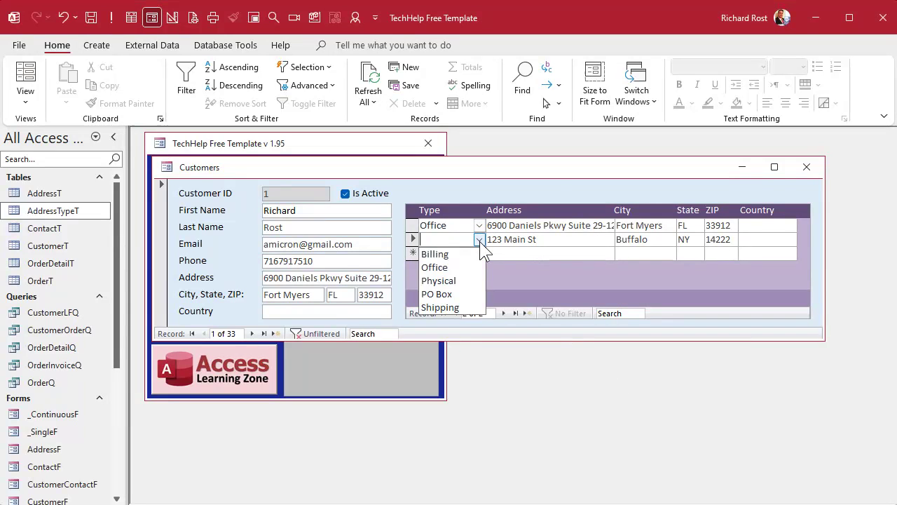
left_click(465, 294)
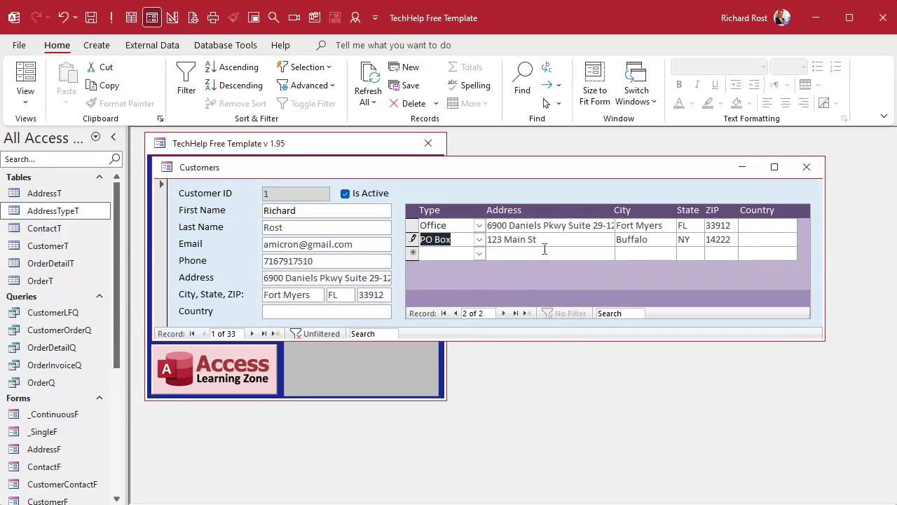
left_click(252, 333)
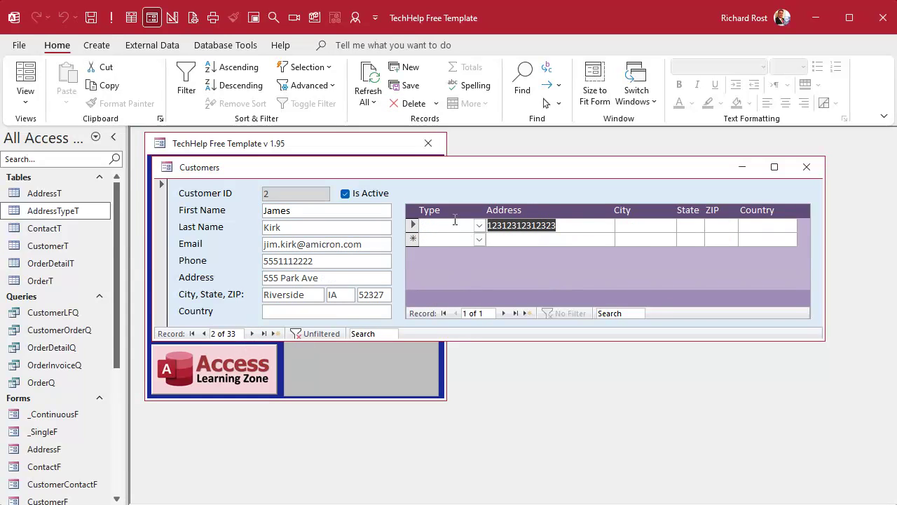
left_click(479, 225)
left_click(469, 267)
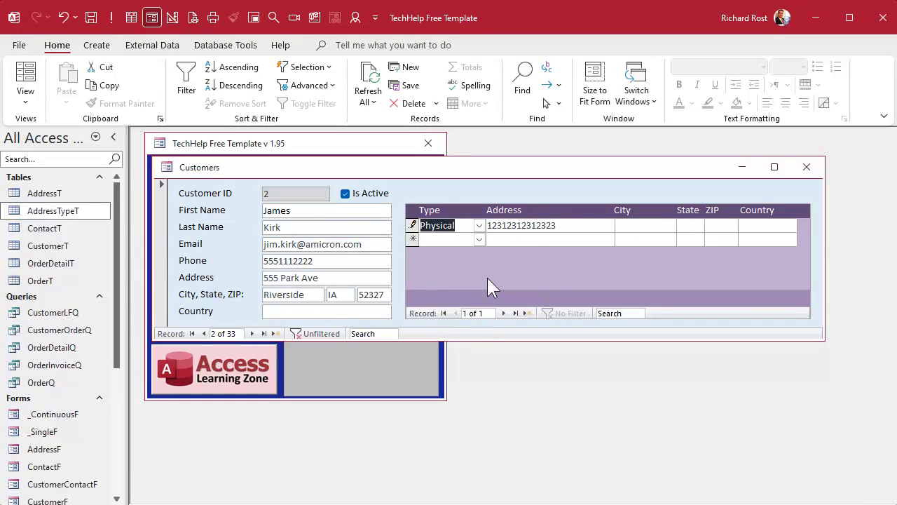
- Replace the street address in the second customer's address row, save the row, and return to that customer's record to review it
key("Tab")
type("1 Somewhere")
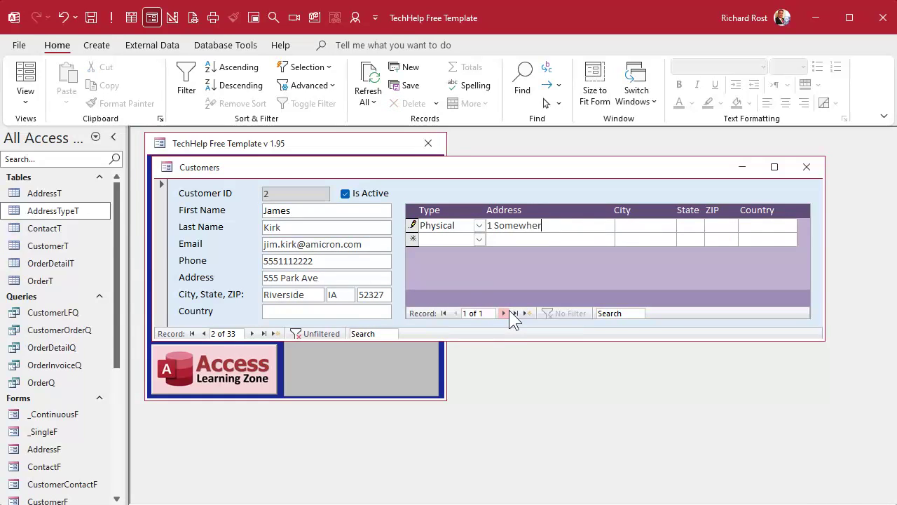
type(" Ave")
left_click(503, 313)
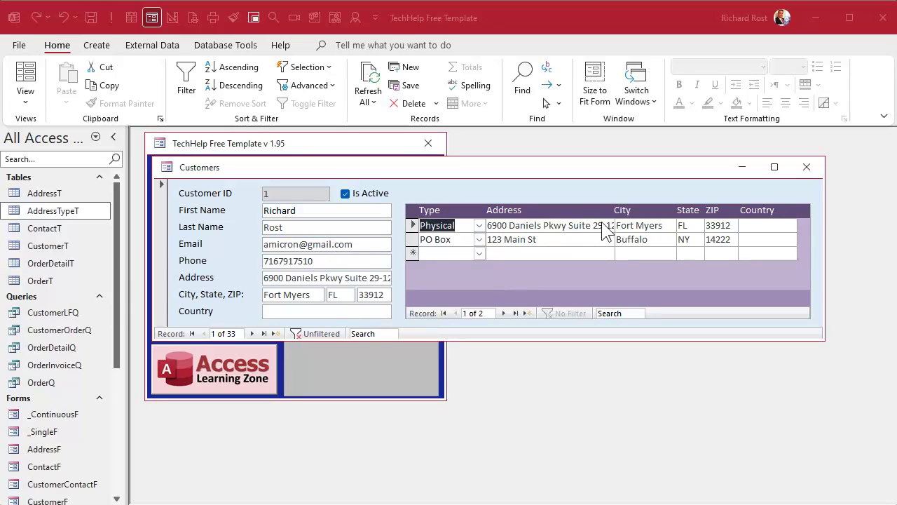
left_click(251, 334)
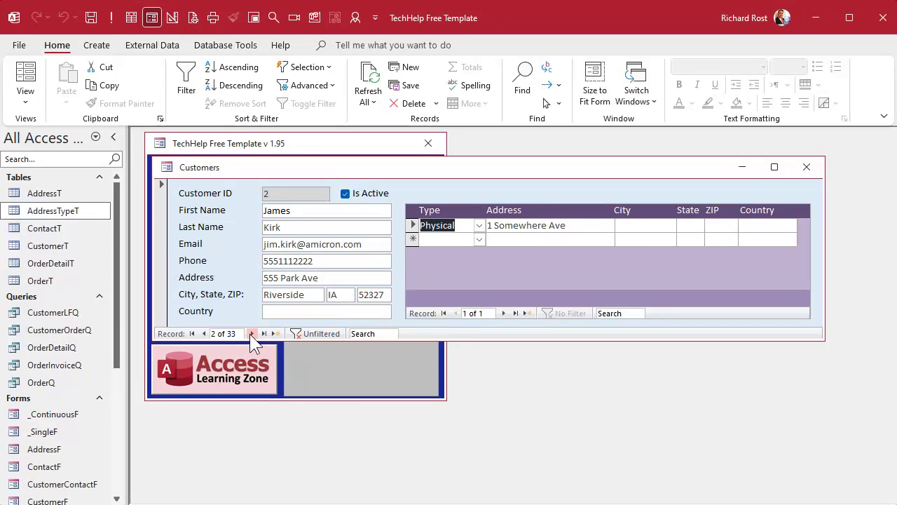
- Try to start a second address row for the second customer, then discard the entry
left_click(522, 239)
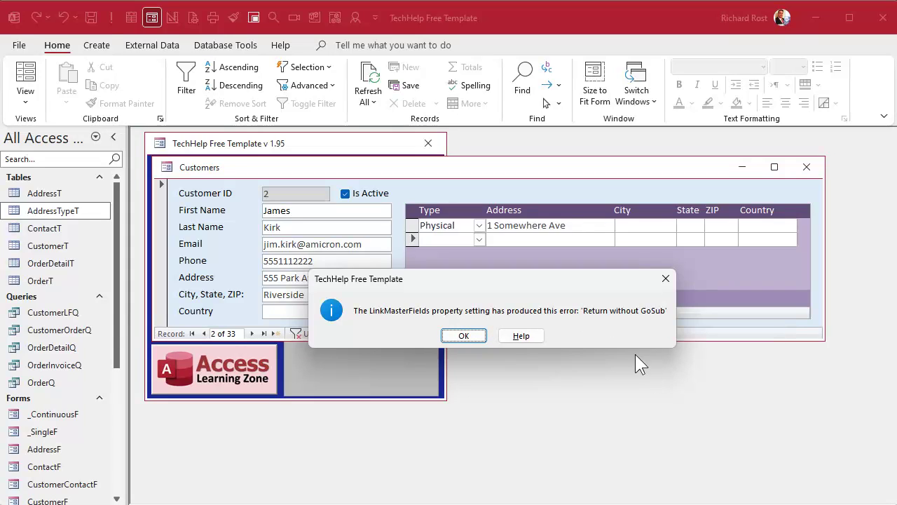
left_click(464, 335)
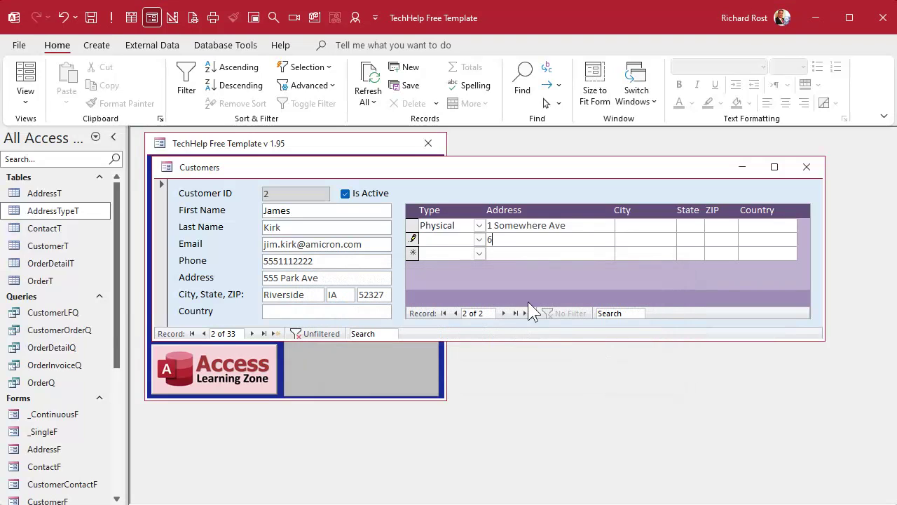
key("Escape")
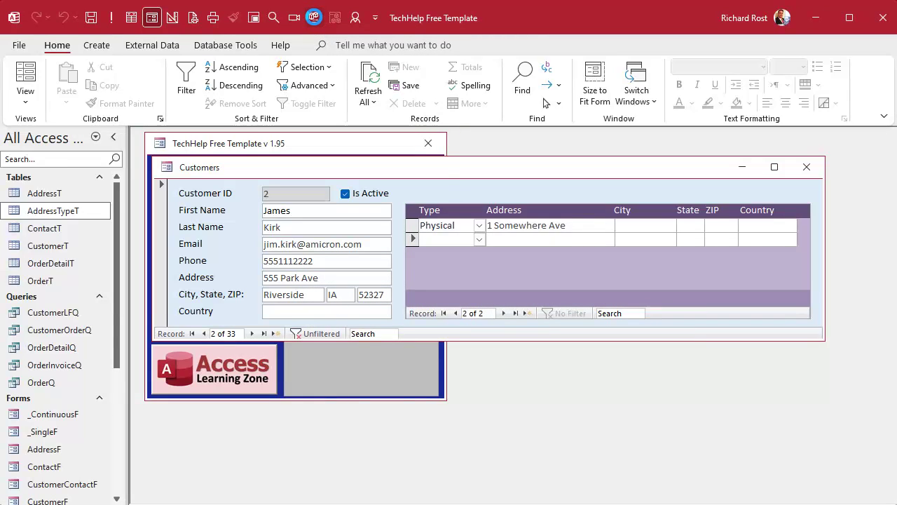
- Switch to the Visual Basic editor and compile the BlankTemplate project
key("alt+F11")
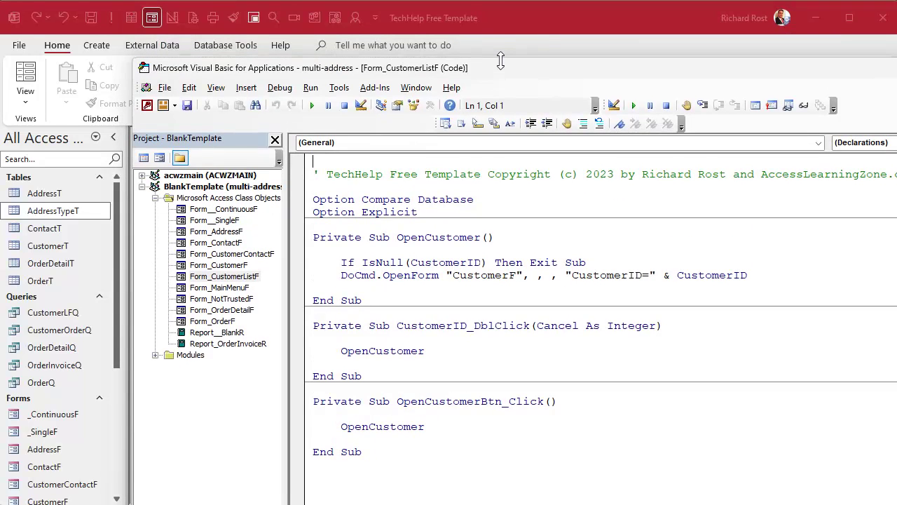
left_click(337, 90)
mouse_move(283, 95)
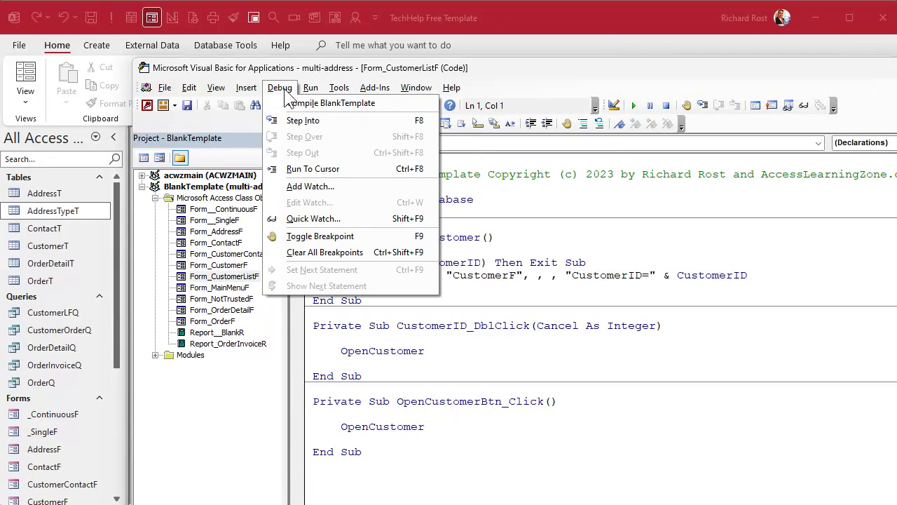
left_click(360, 104)
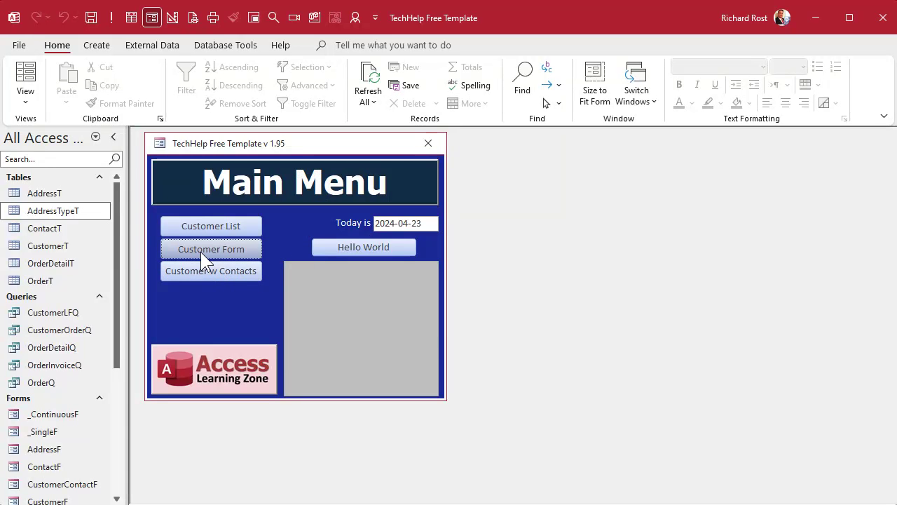
- Reopen the customer form, test the first customer's new address row with 43254 as the address, and discard the entry
left_click(201, 249)
left_click(526, 253)
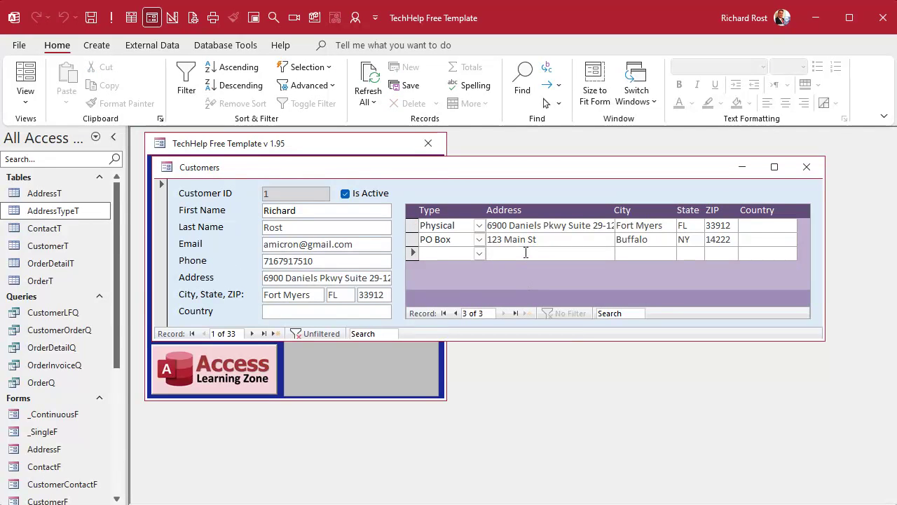
type("43254")
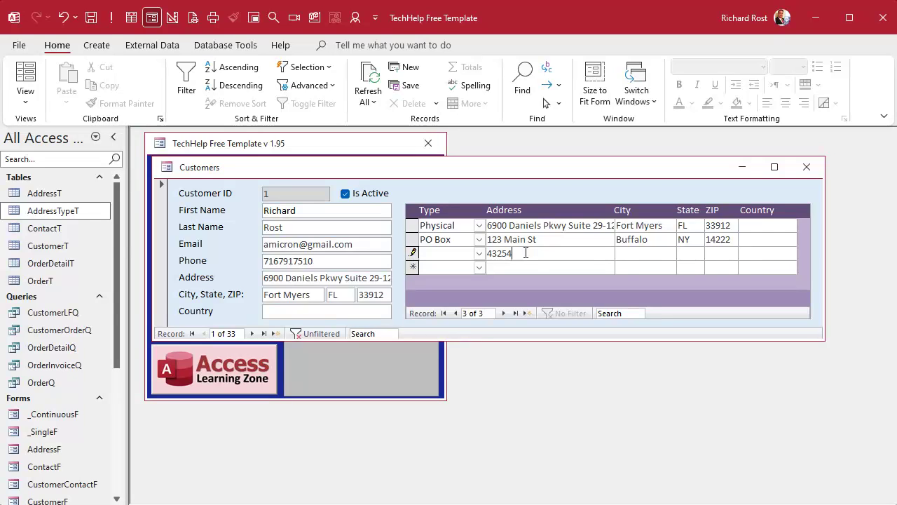
key("Escape")
key("Escape")
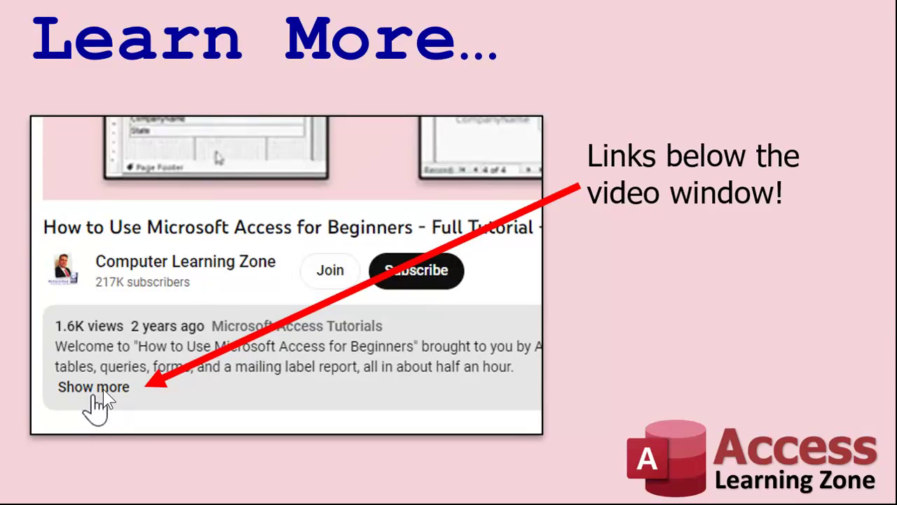
key("Right")
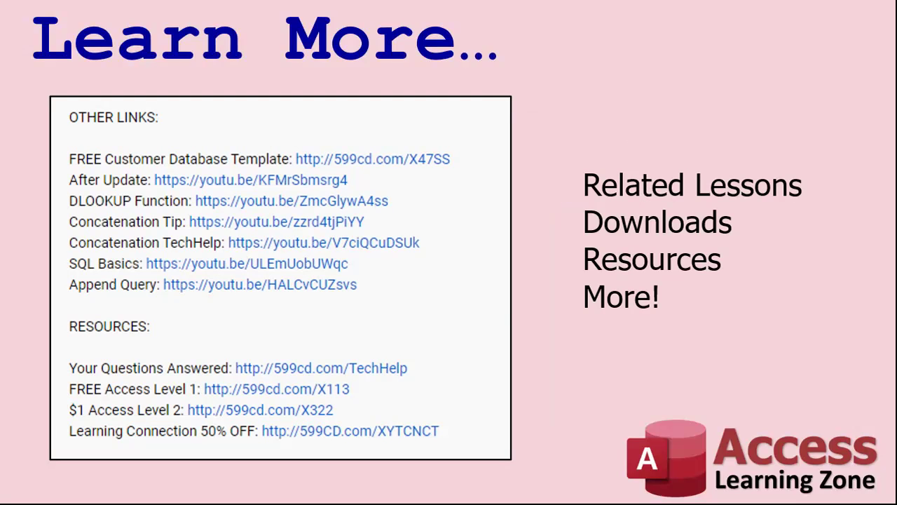